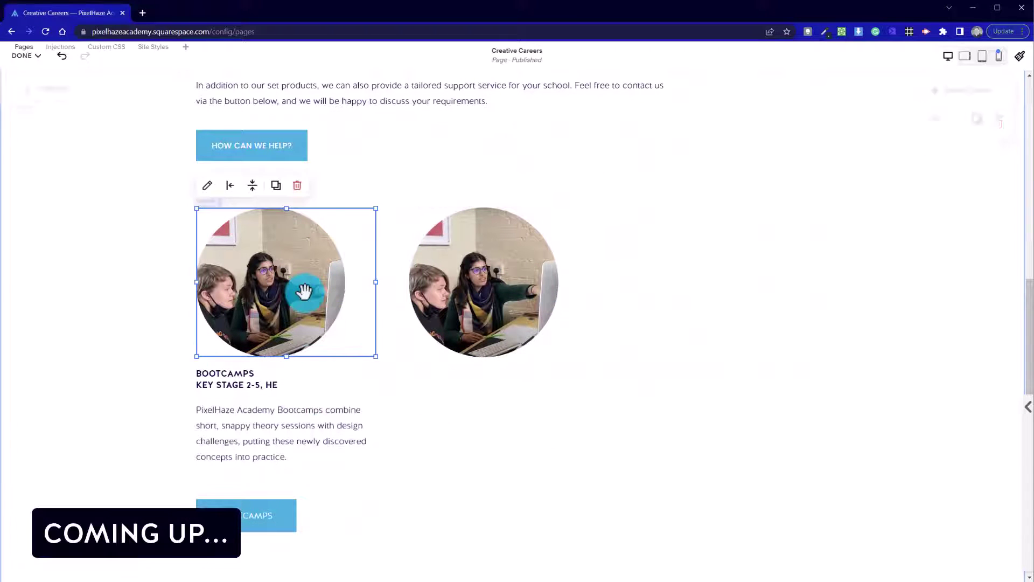
Move the BOOTCAMPS heading and text under the right image and duplicate the button there.
click(253, 383)
drag(254, 383, 516, 381)
drag(272, 434, 539, 431)
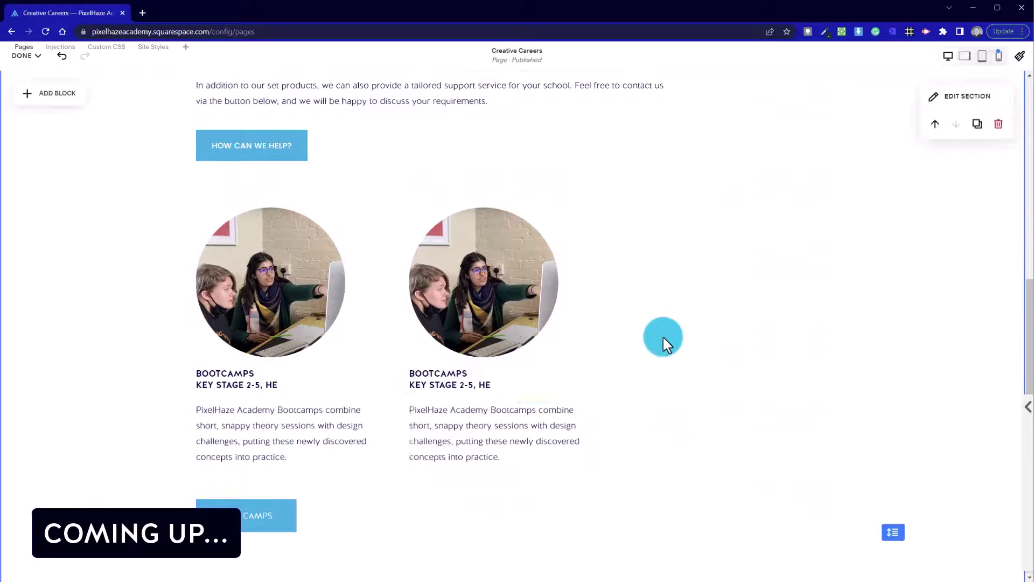
click(279, 521)
click(331, 474)
Duplicate the right column's image, heading, text and button into a new third column.
scroll(291, 425, up, 5)
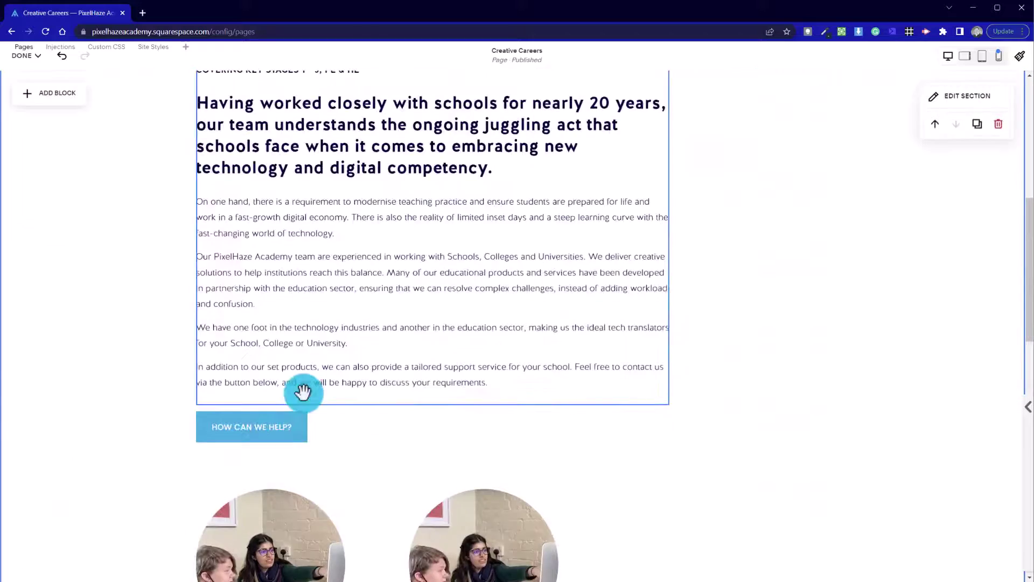
scroll(303, 392, down, 5)
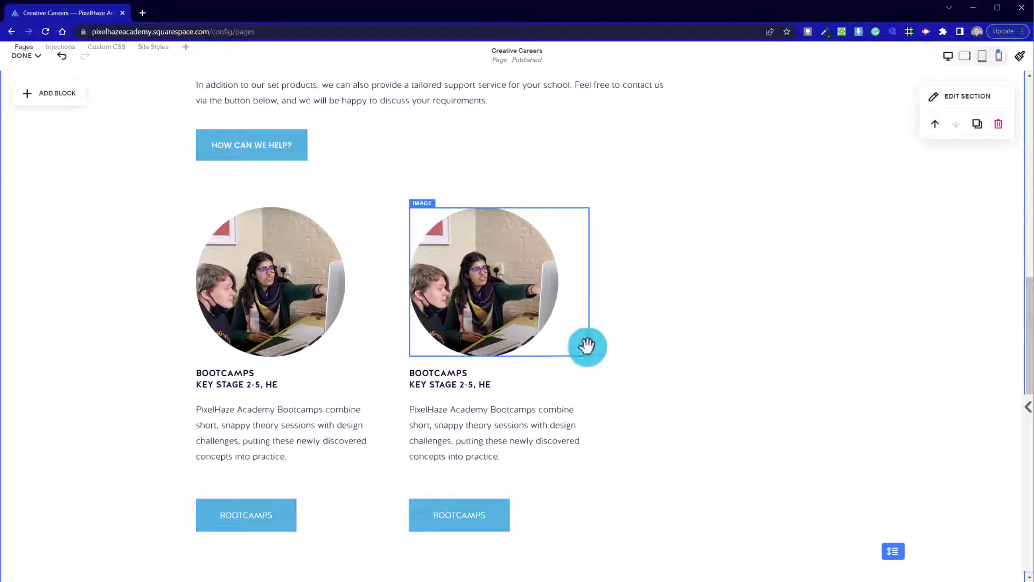
drag(657, 542, 467, 216)
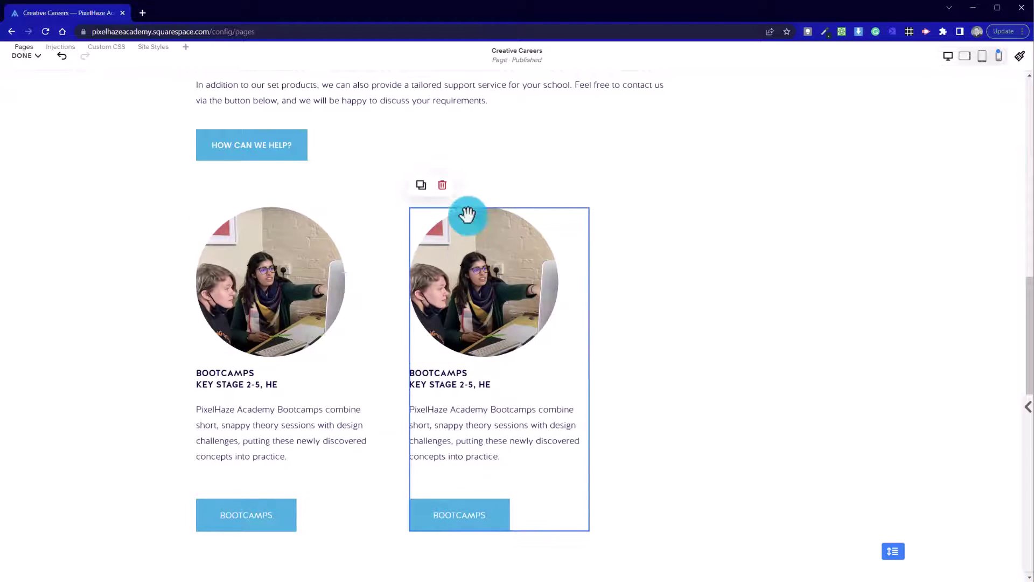
click(421, 184)
drag(503, 365, 716, 339)
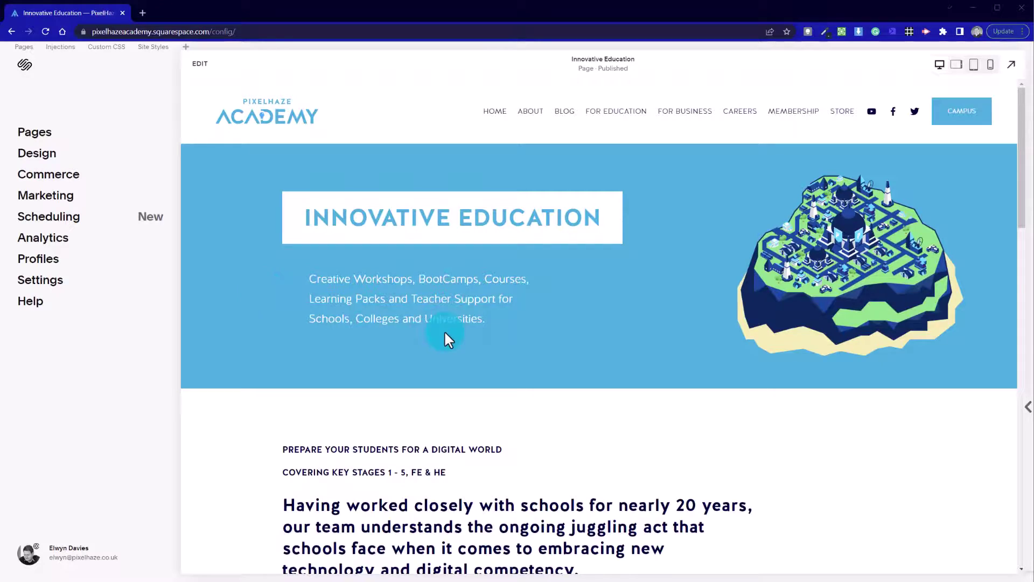
scroll(445, 333, down, 15)
scroll(445, 333, up, 15)
scroll(458, 346, down, 10)
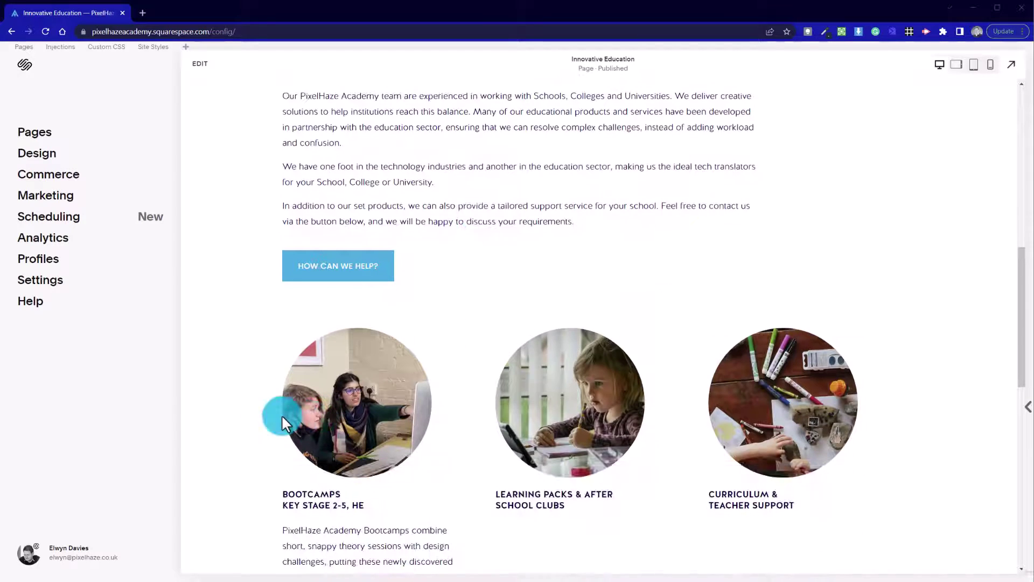
scroll(267, 405, up, 5)
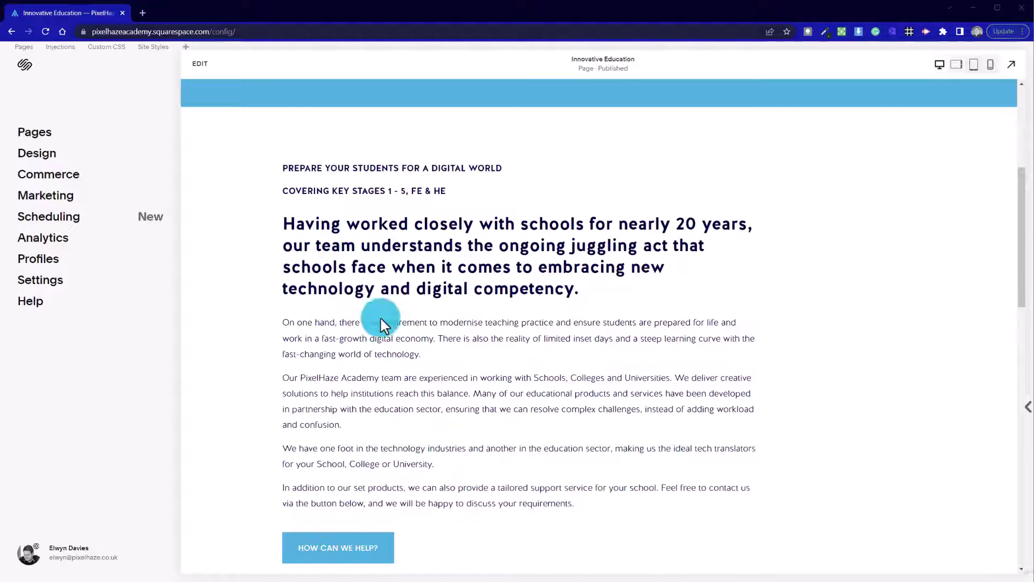
scroll(380, 323, up, 5)
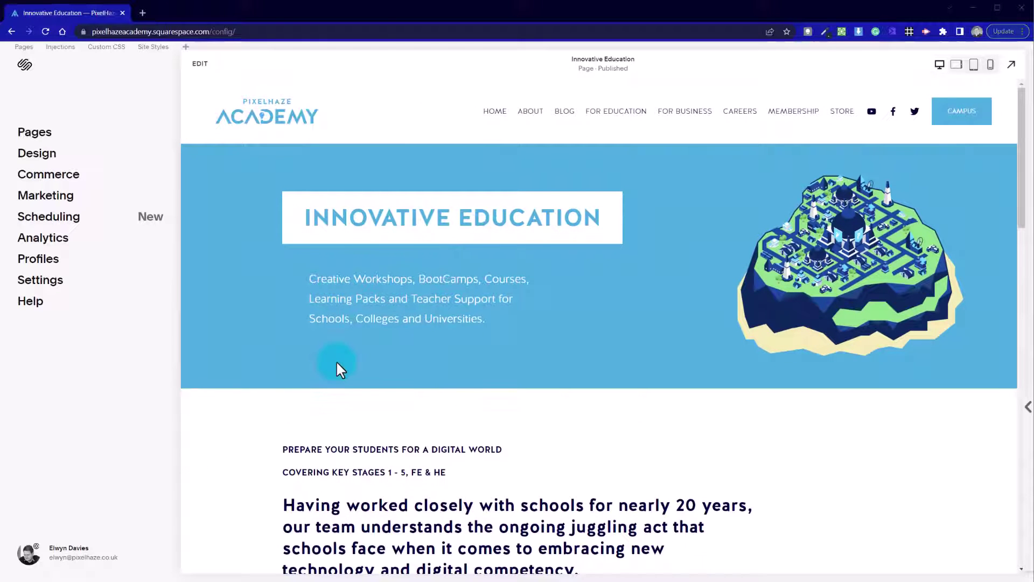
scroll(378, 388, down, 10)
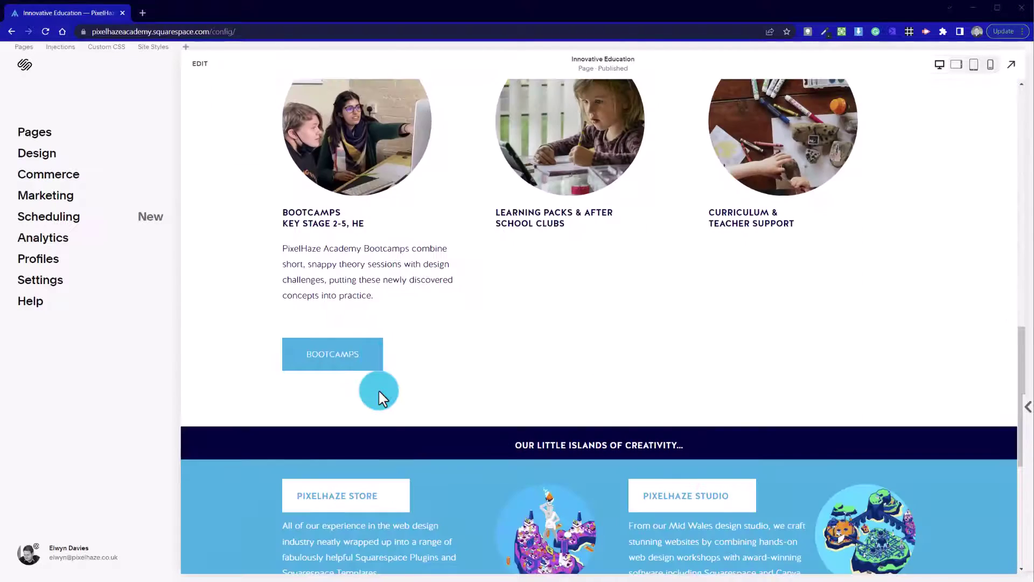
scroll(378, 389, down, 5)
scroll(378, 389, up, 15)
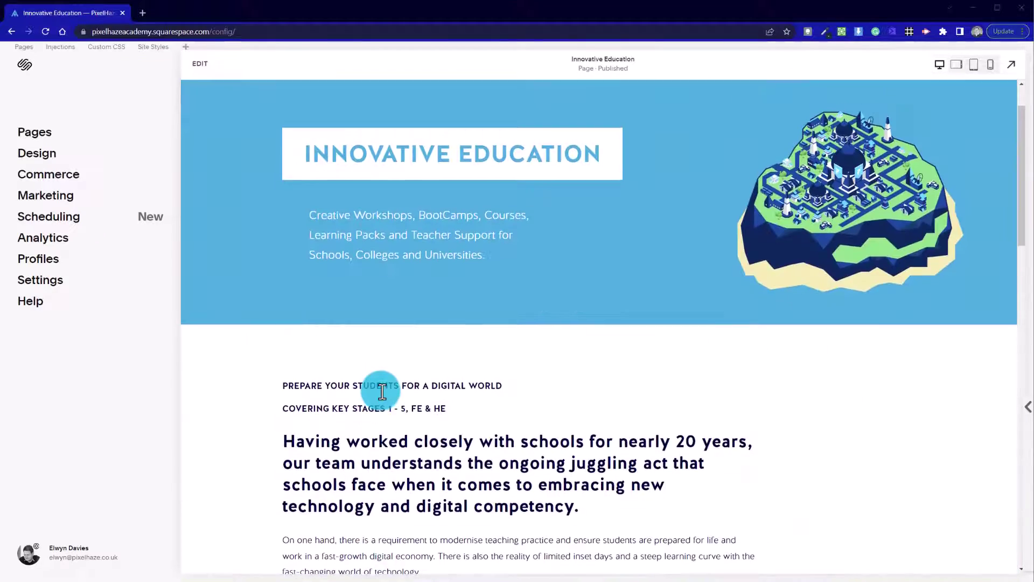
scroll(616, 254, down, 2)
scroll(546, 243, up, 3)
mouse_move(604, 115)
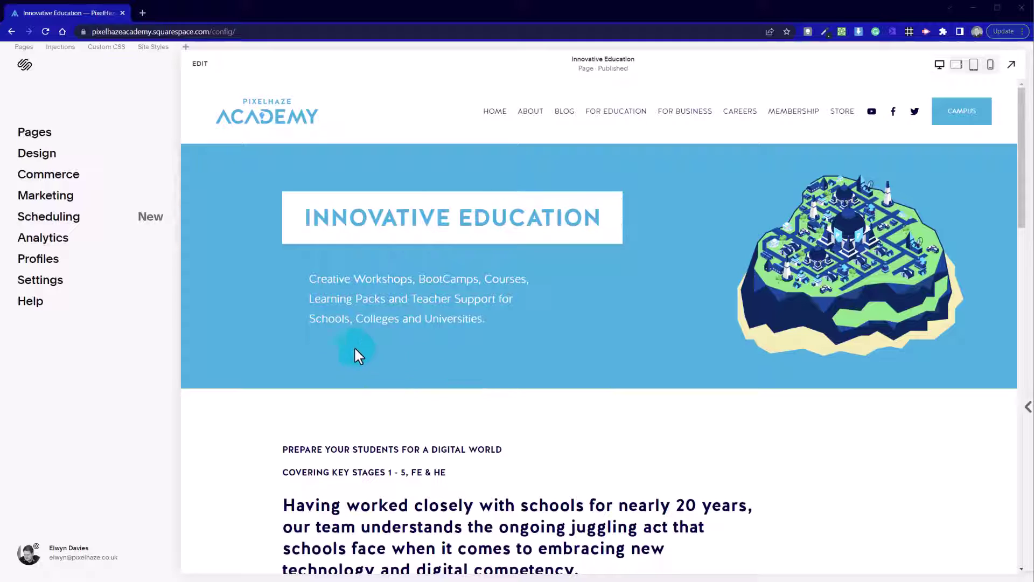
Add a 'Your Career' folder to the main navigation, placed below For Business.
click(36, 135)
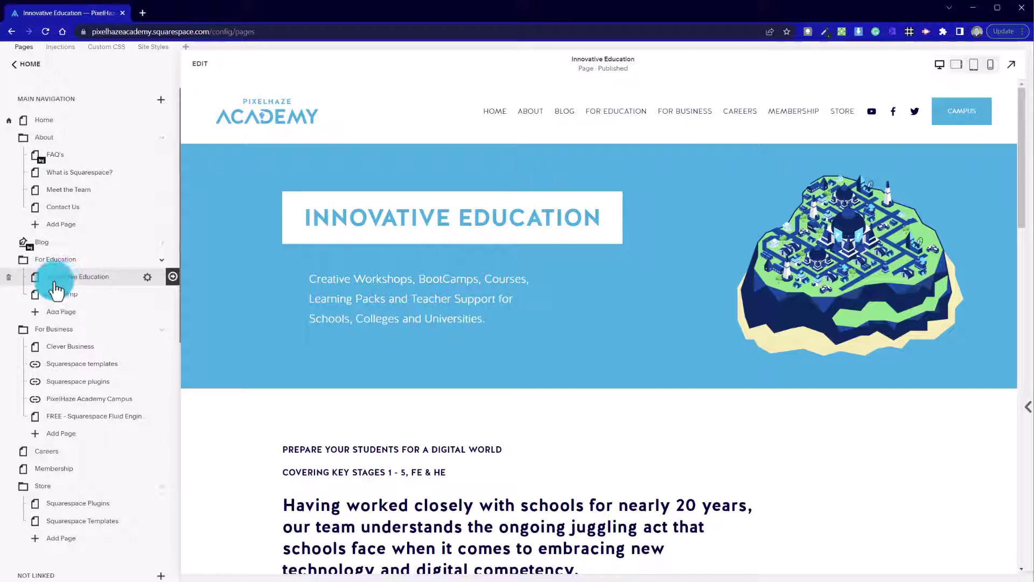
click(160, 101)
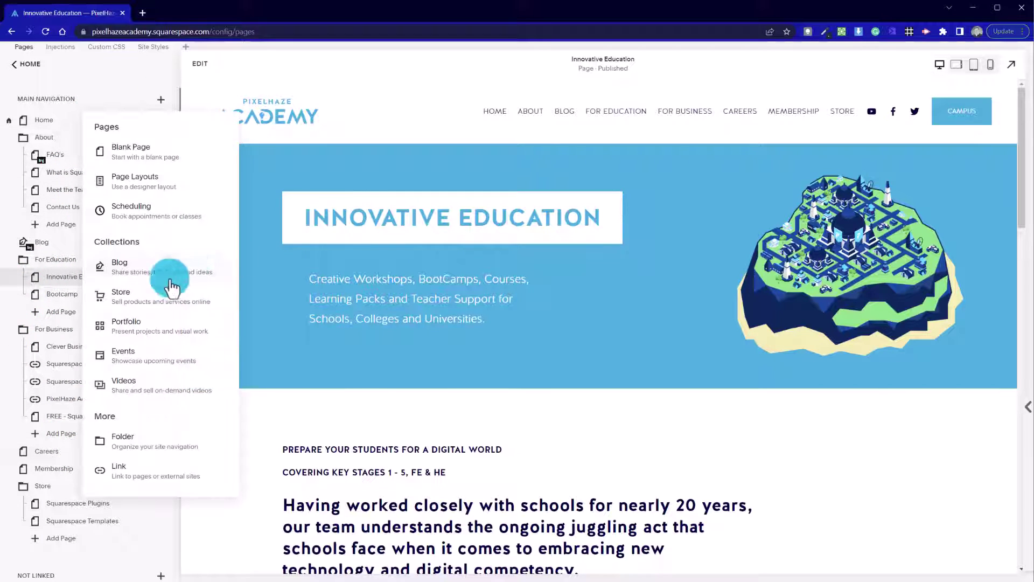
click(141, 444)
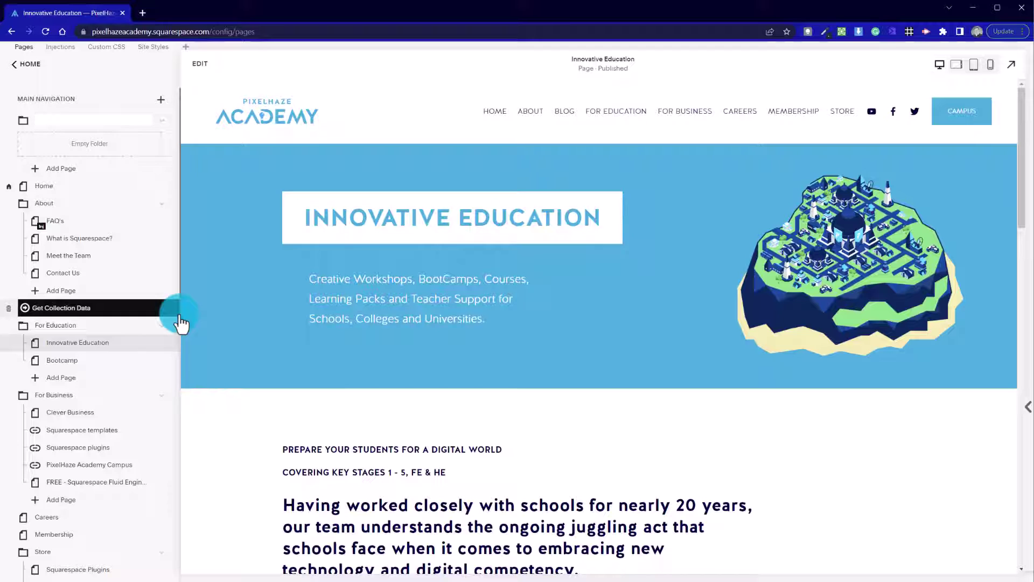
text(Your Career)
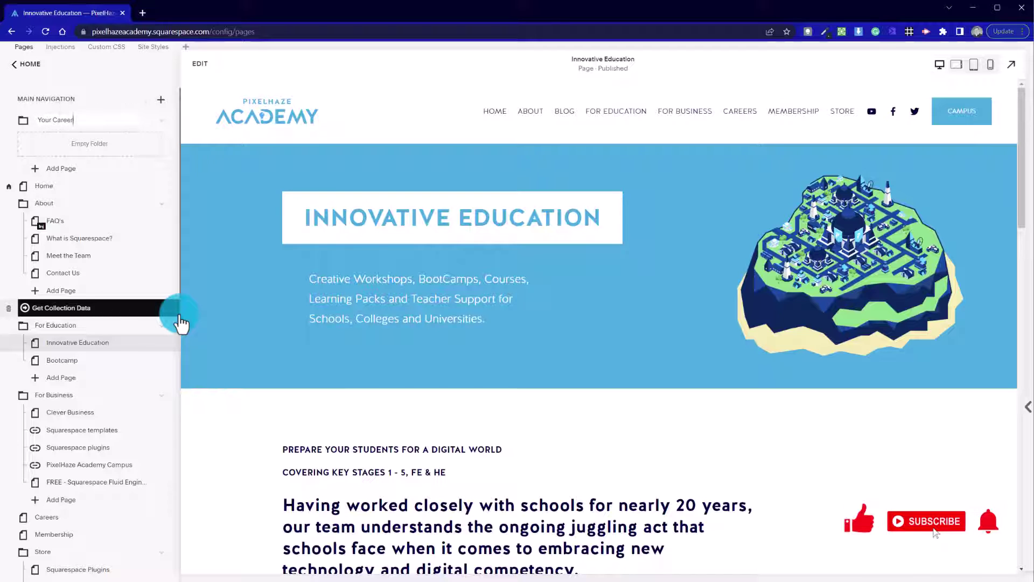
key(Return)
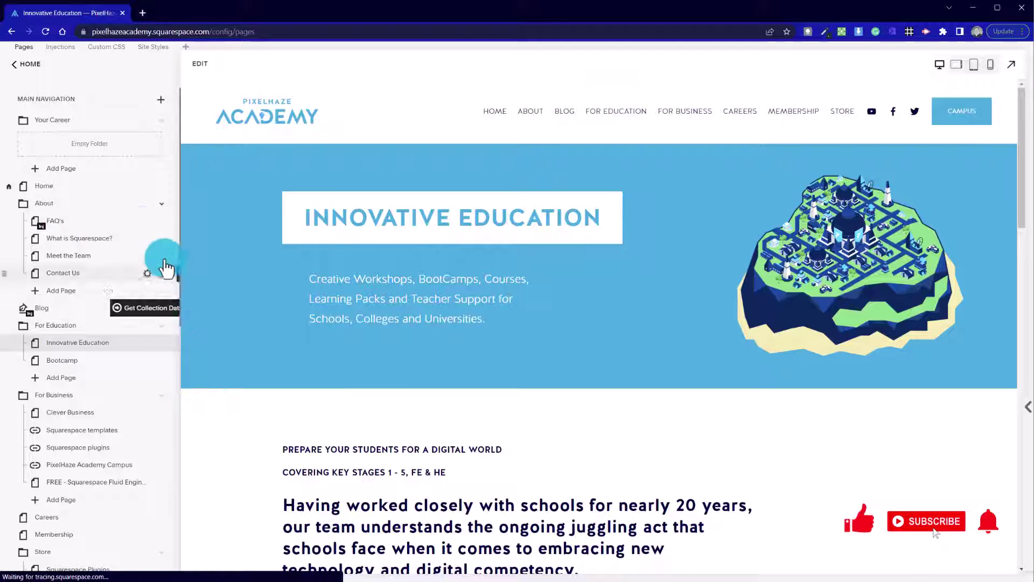
drag(101, 256, 122, 493)
Delete the old Careers page.
click(67, 470)
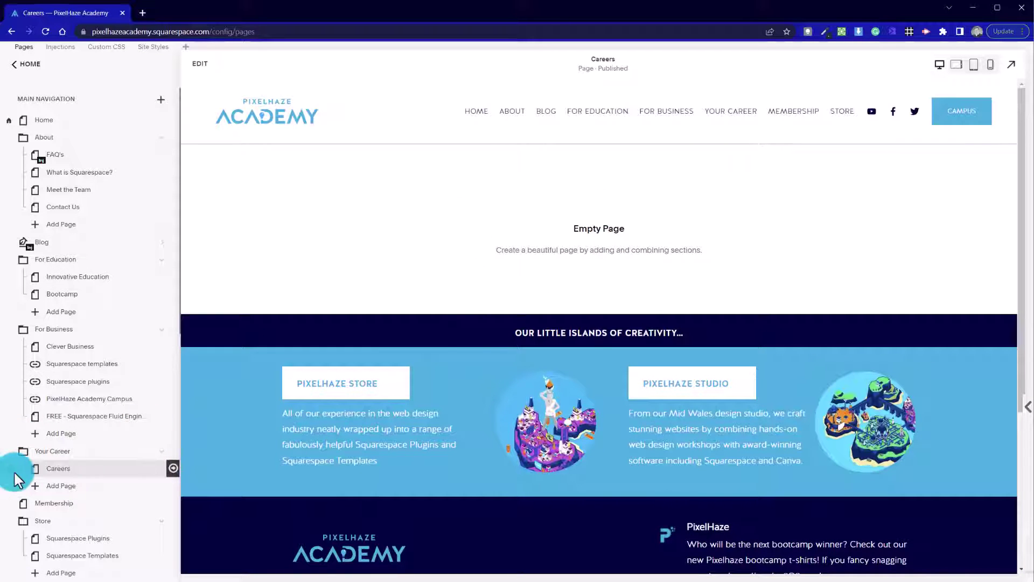
key(Delete)
click(574, 332)
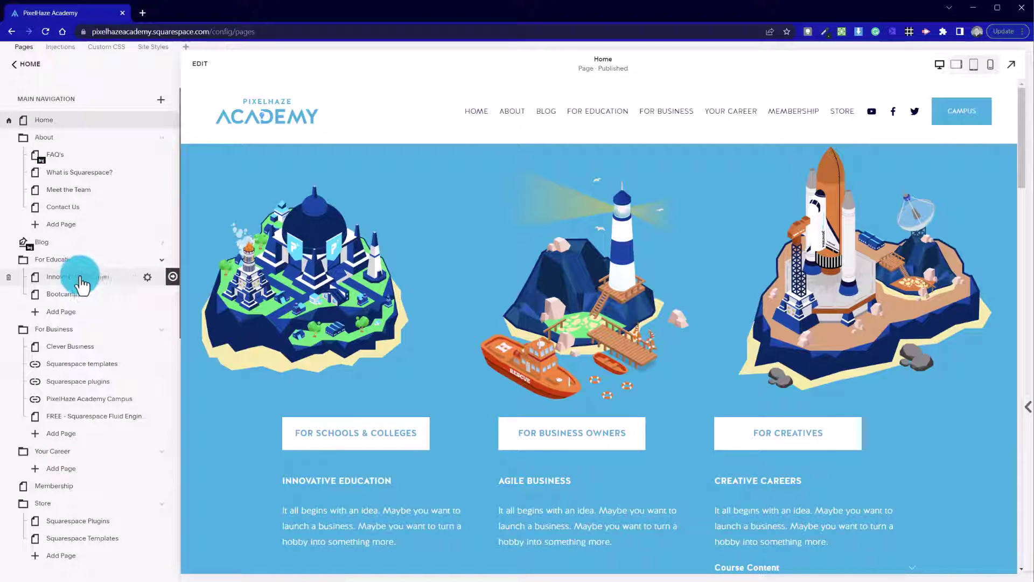
Duplicate the Innovative Education page and name the copy 'Creative Careers'.
drag(148, 277, 134, 312)
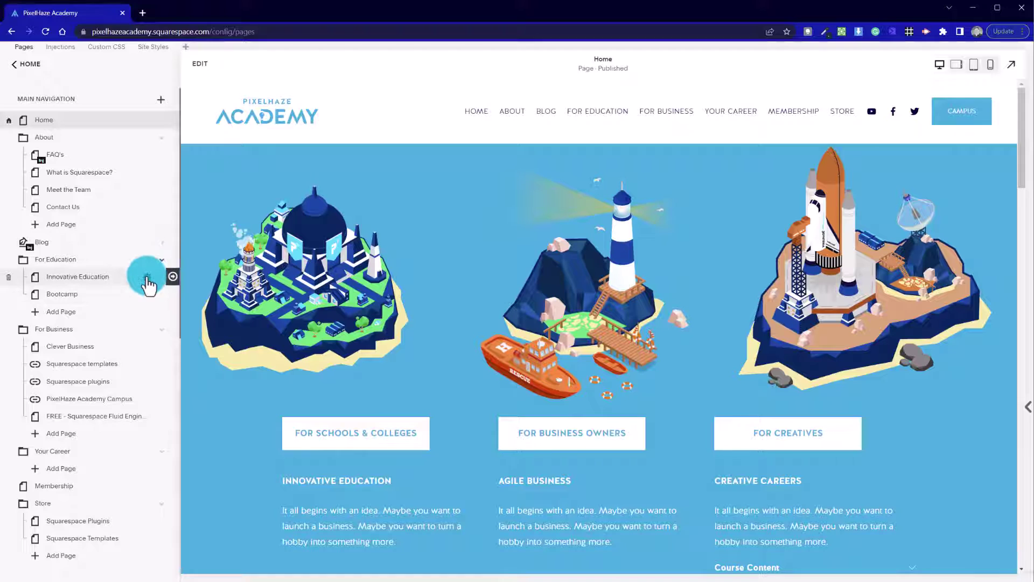
click(147, 277)
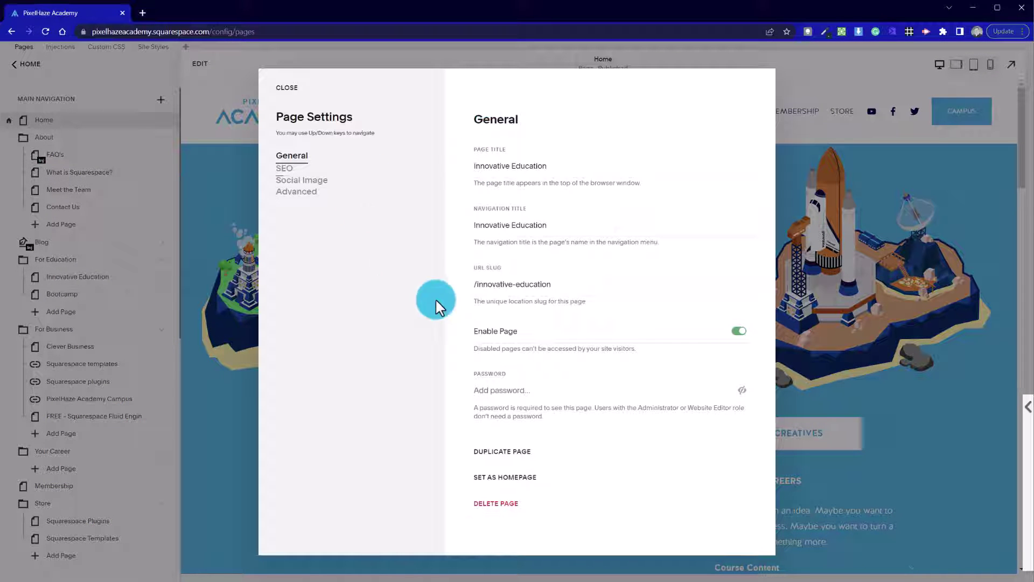
click(518, 455)
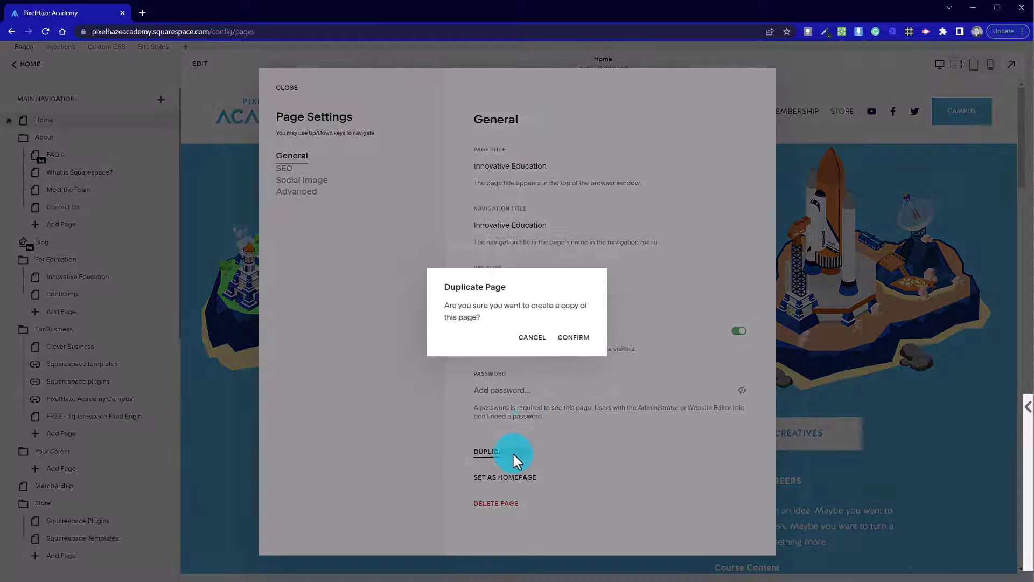
click(581, 342)
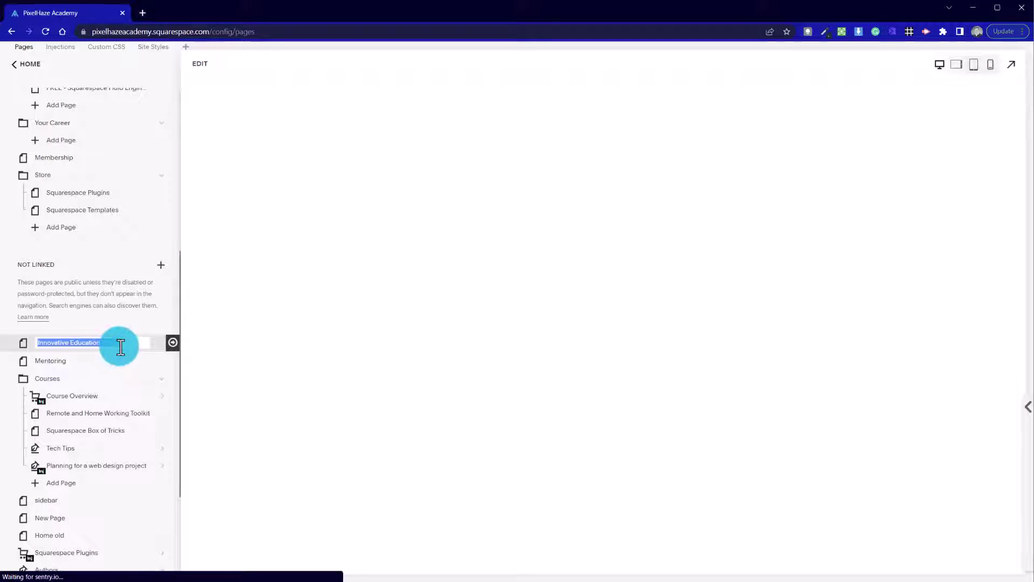
text(Creative Careers)
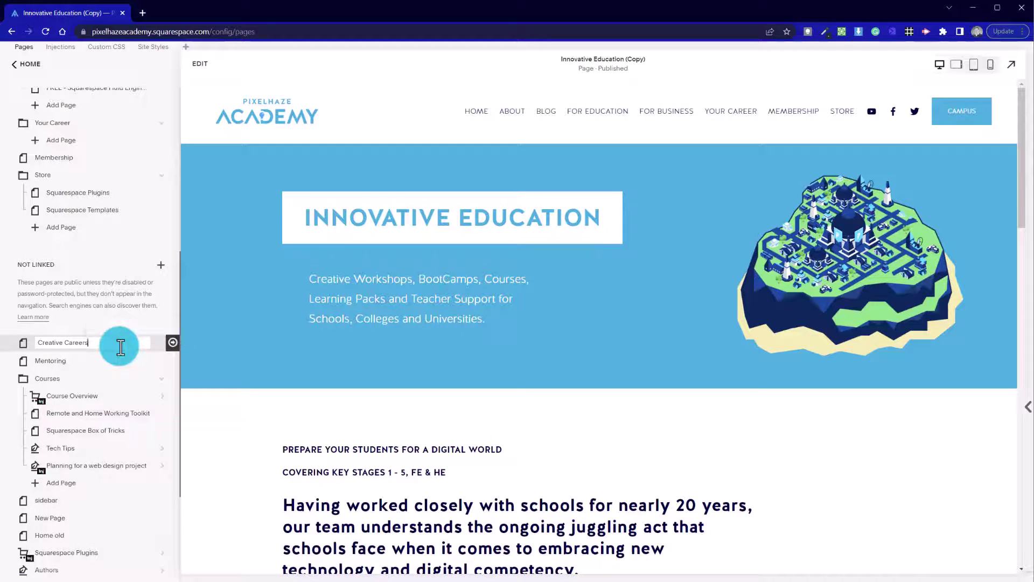
key(Return)
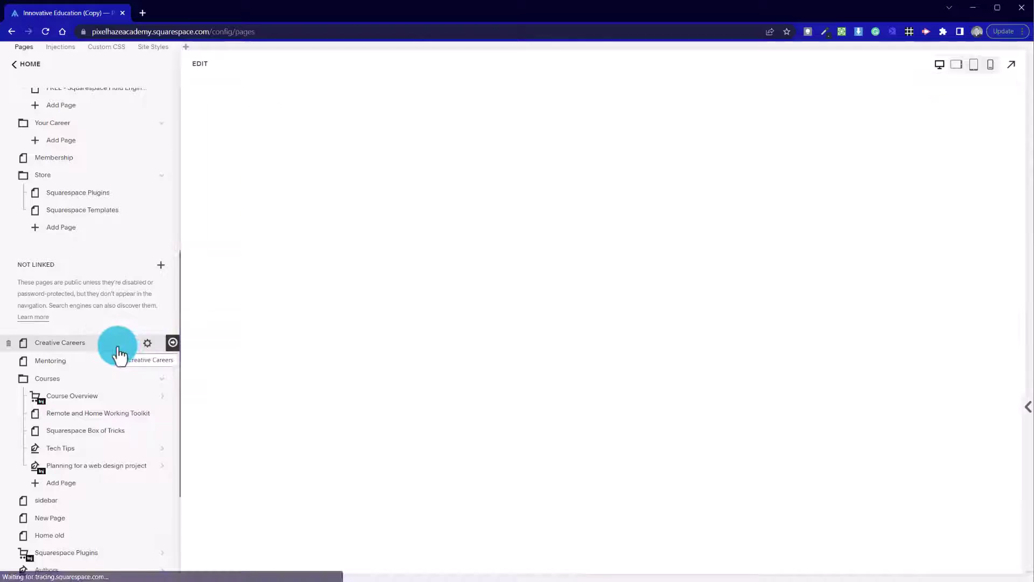
Move Creative Careers out of For Education to top level after Your Career.
drag(108, 348, 119, 340)
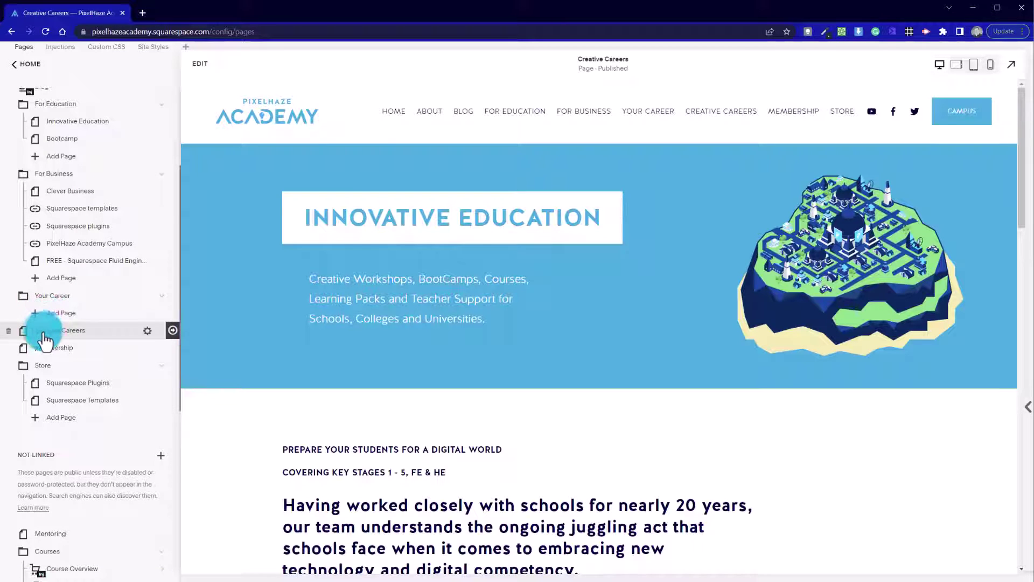
drag(44, 338, 77, 335)
click(150, 327)
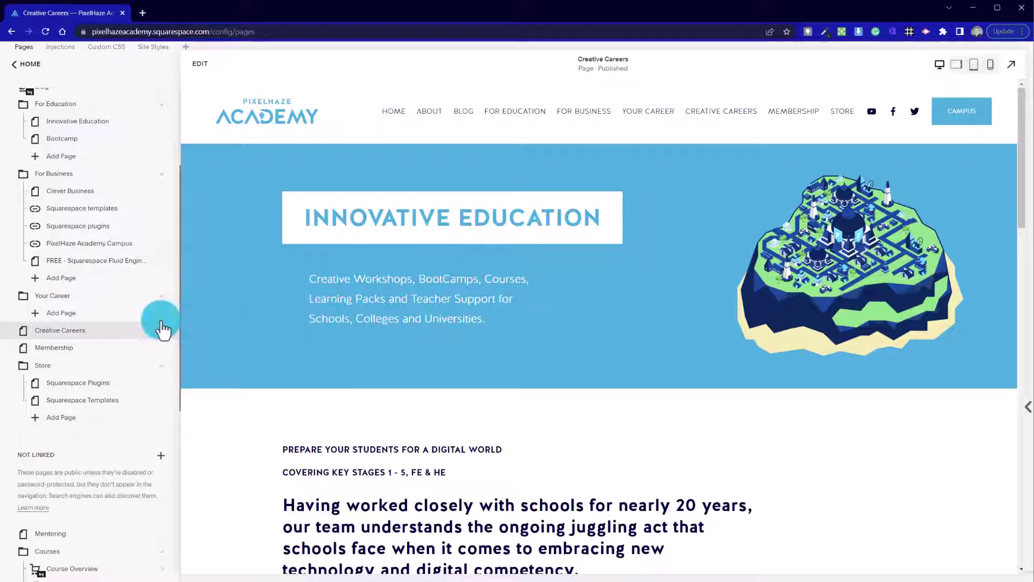
Change the hero heading from INNOVATIVE EDUCATION to 'Creative Careers'.
click(202, 65)
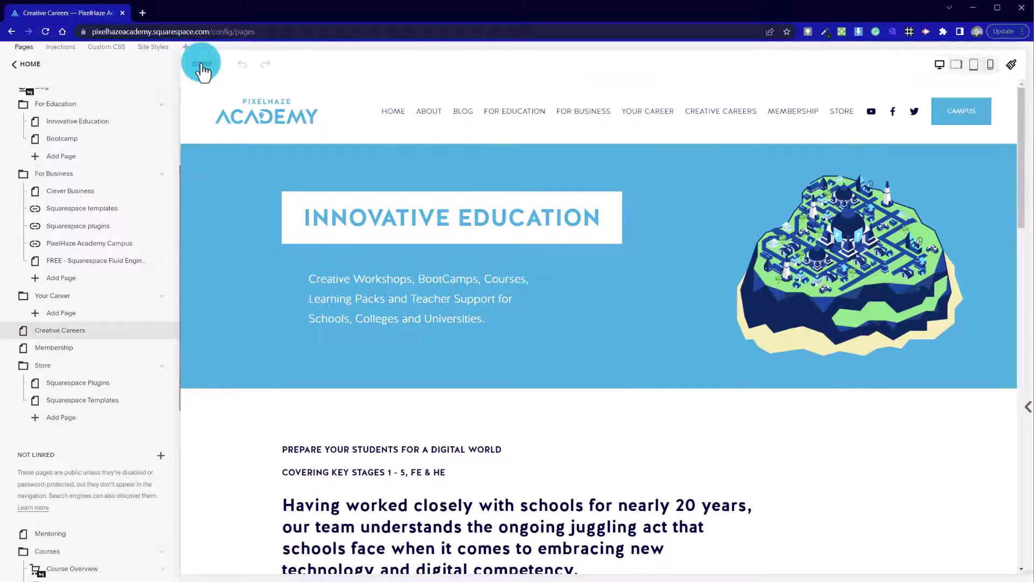
double_click(230, 216)
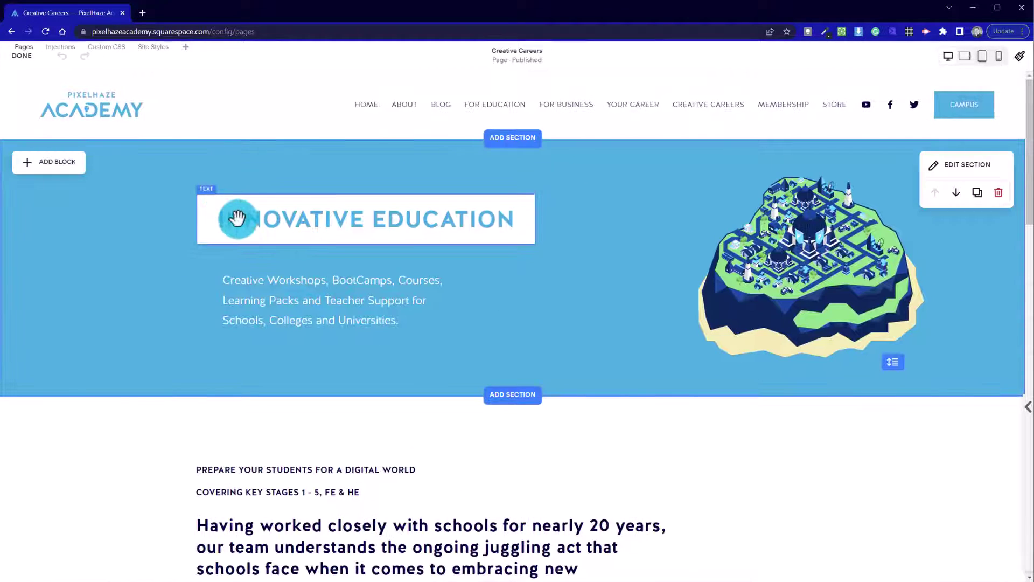
drag(216, 218, 517, 221)
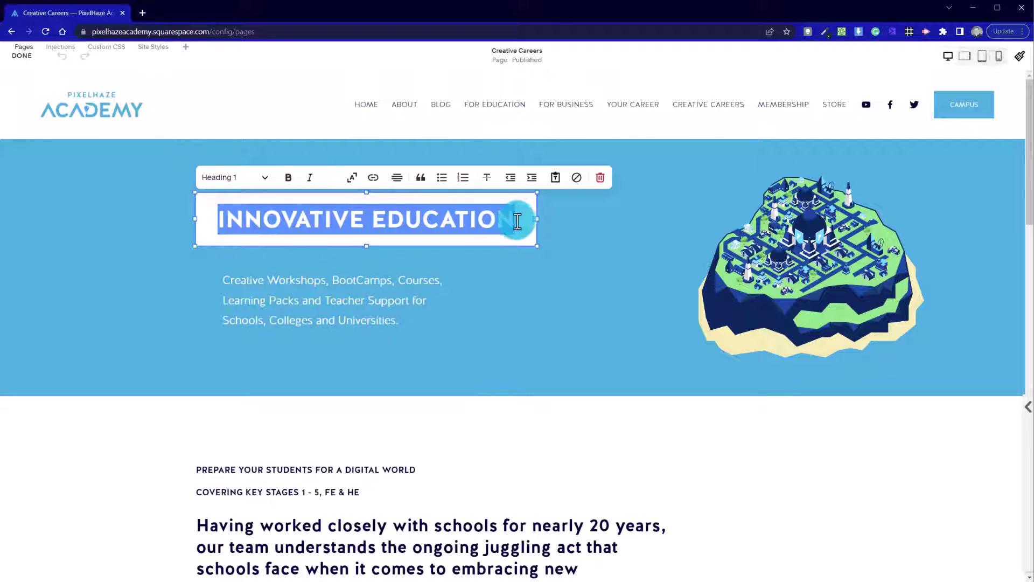
text(C)
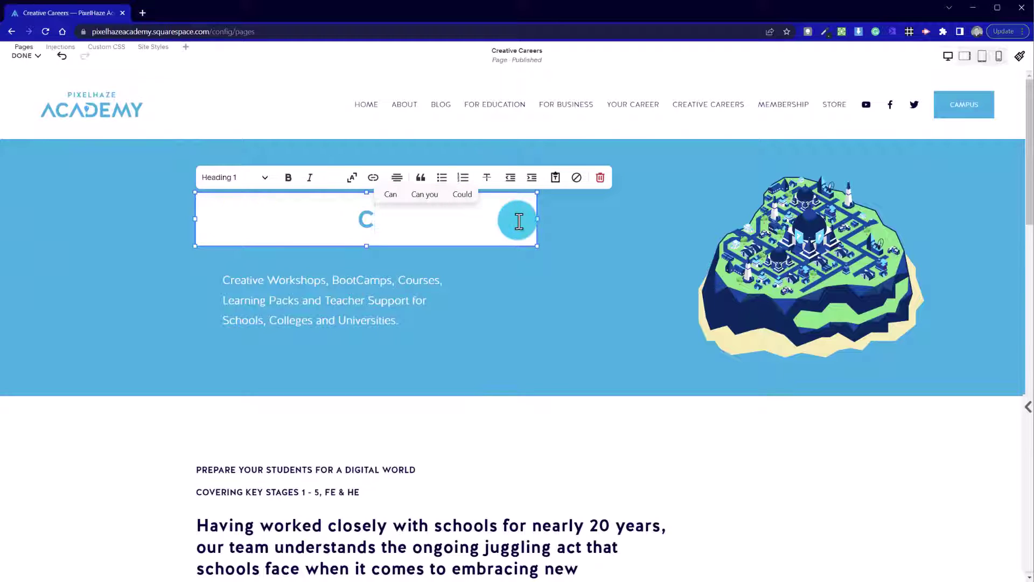
text(reative Ac)
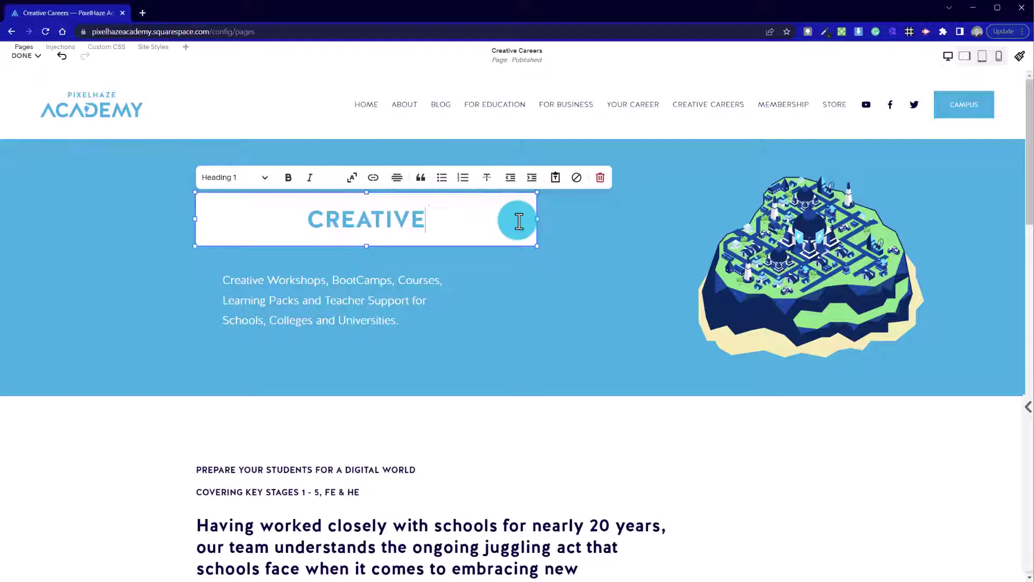
key(BackSpace)
key(BackSpace)
text(Careers)
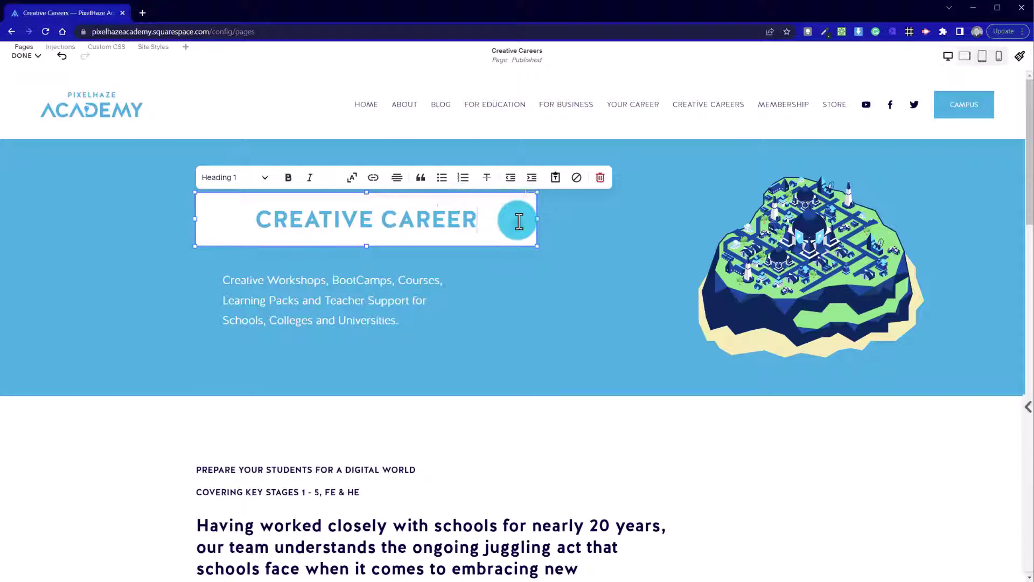
click(587, 331)
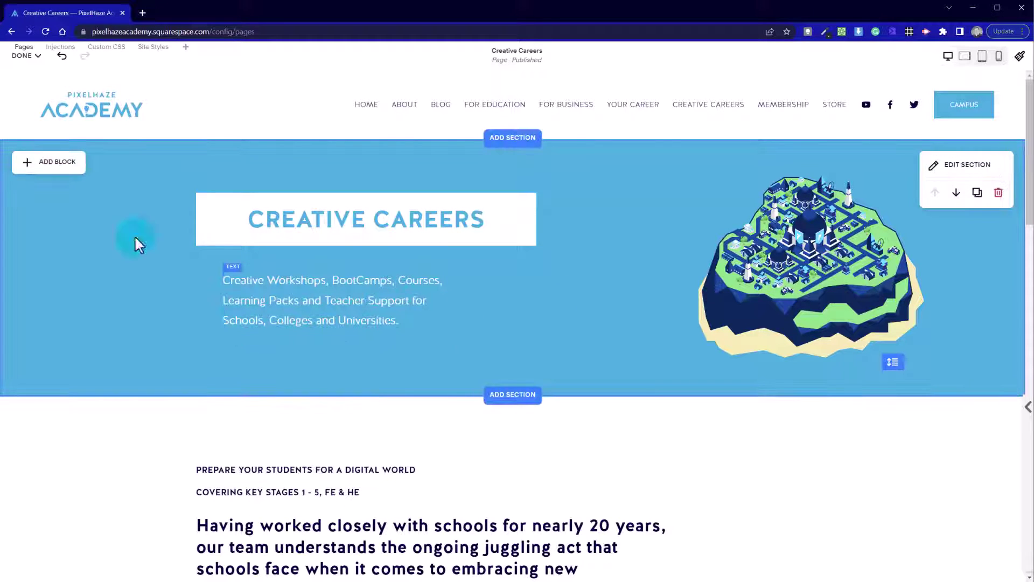
Swap the island hero image for academy - creatives.png from the library and add 'Creative careers - launchpad island' alt text.
double_click(781, 261)
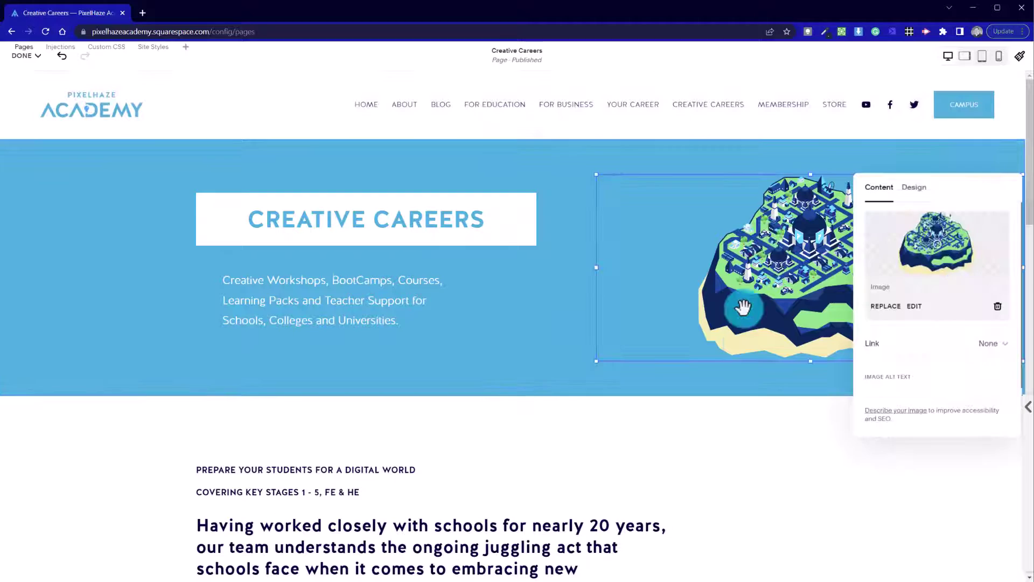
click(886, 305)
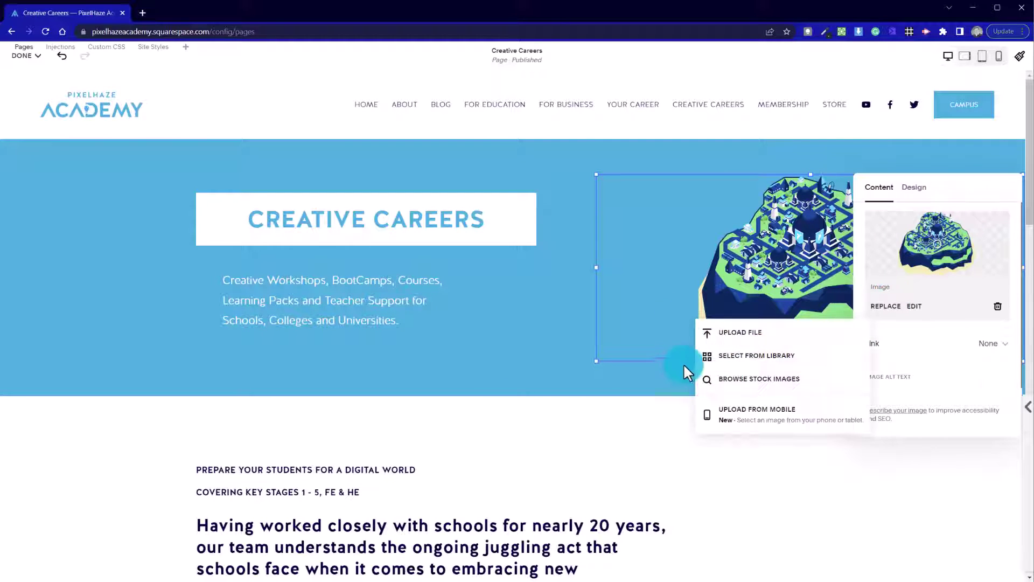
click(756, 358)
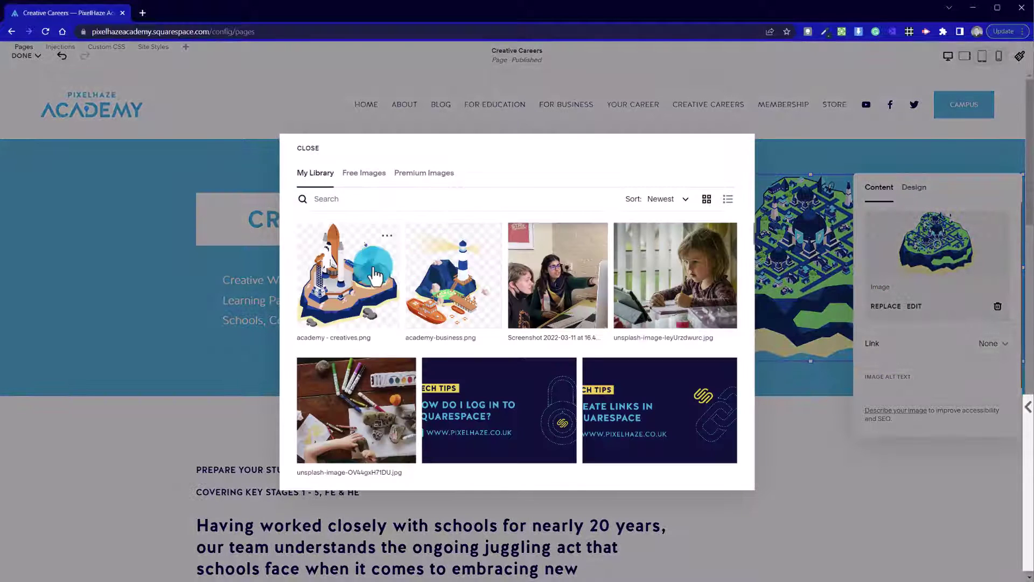
click(341, 307)
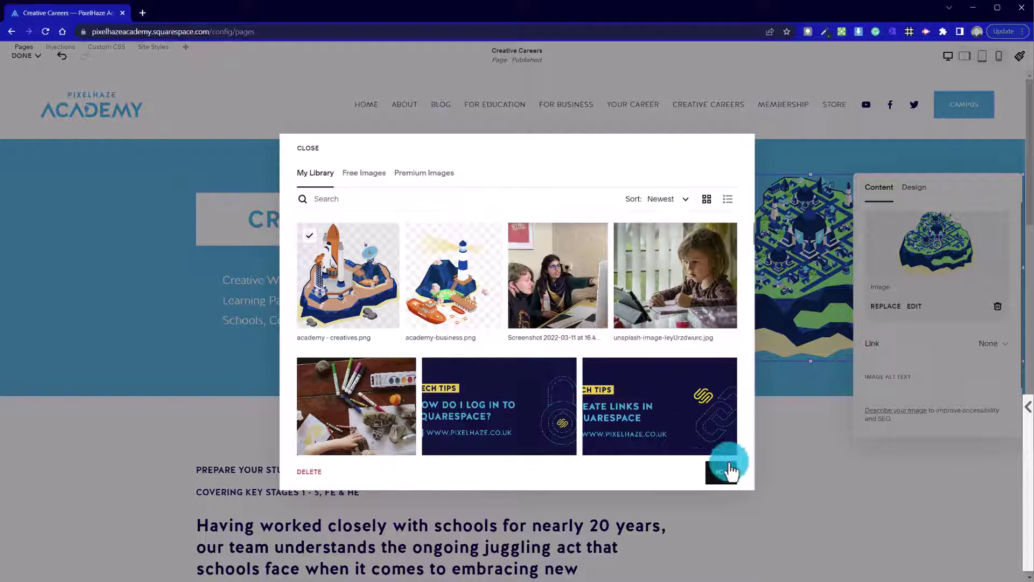
click(714, 483)
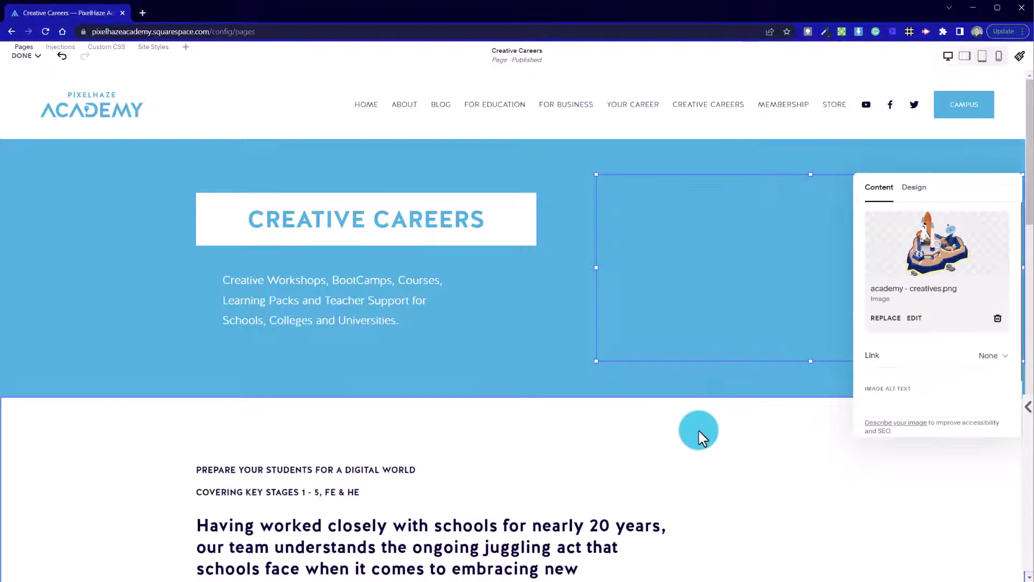
click(905, 401)
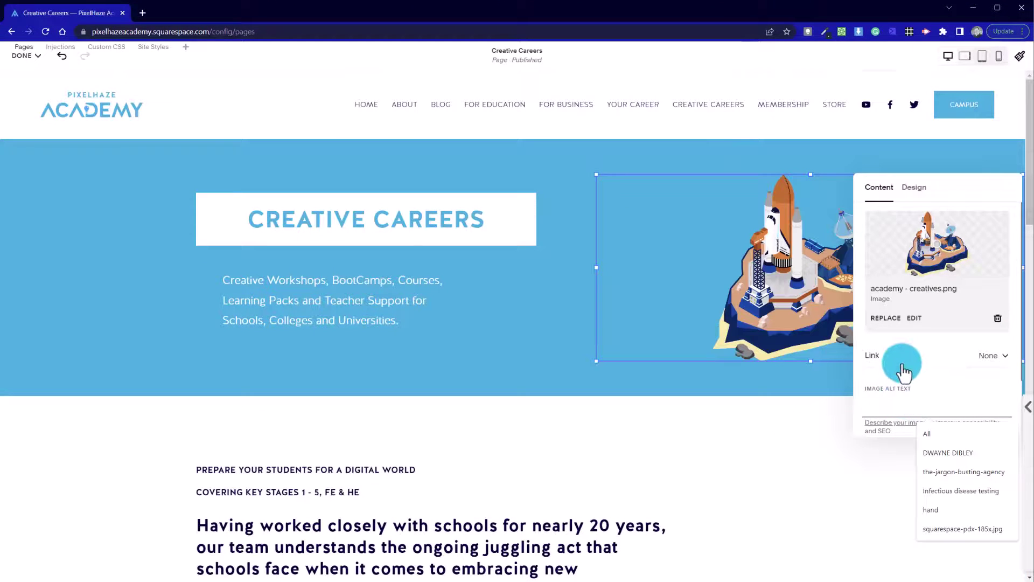
text(Creat)
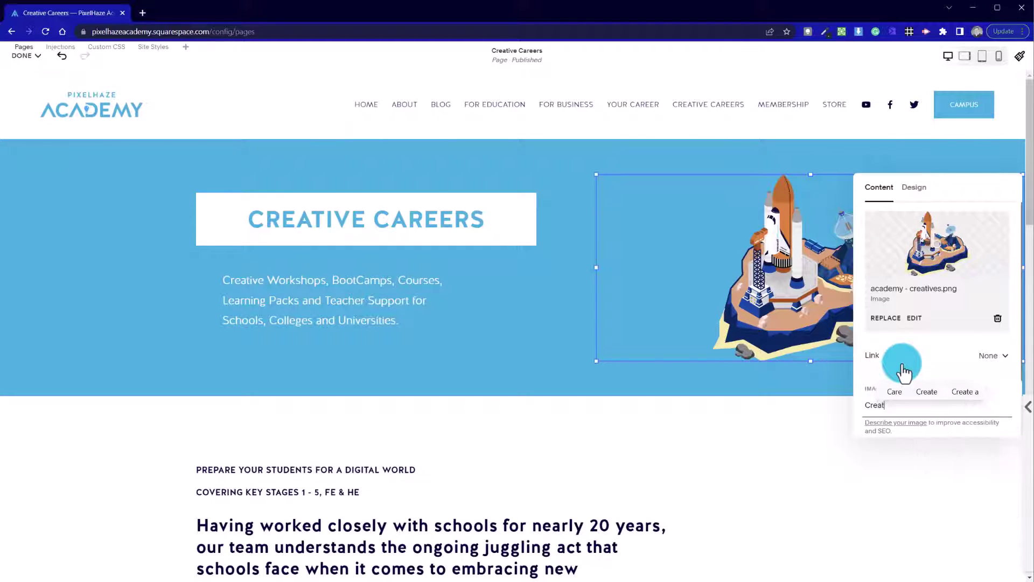
text(ive careers - launchpad island)
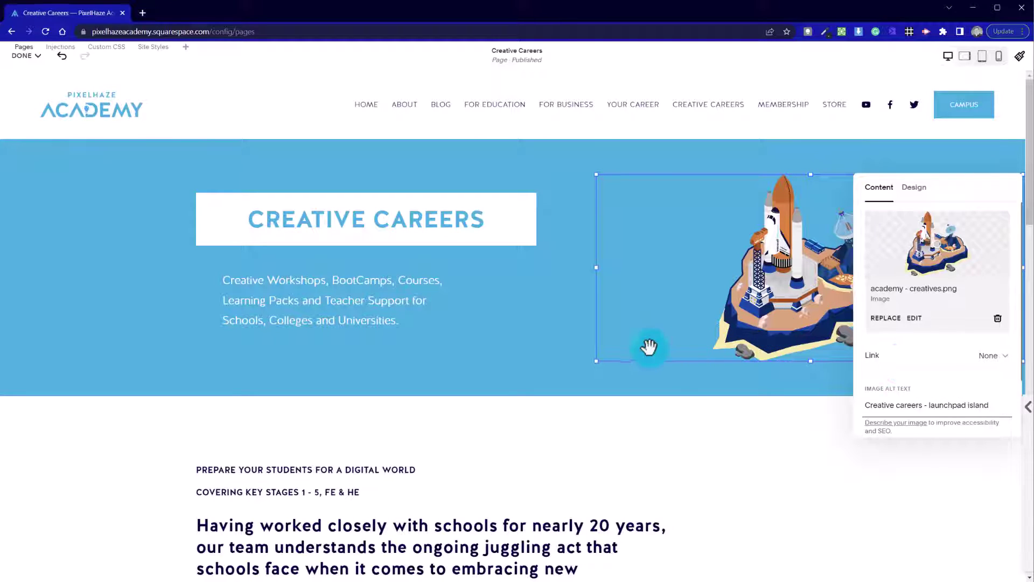
Close the image settings and save the Creative Careers page edits.
click(503, 335)
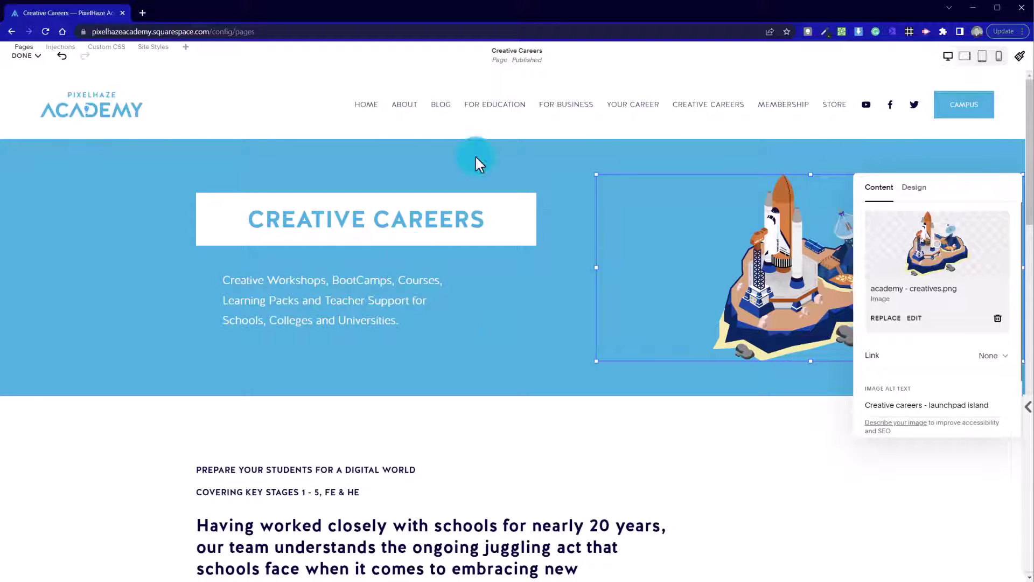
scroll(296, 371, down, 5)
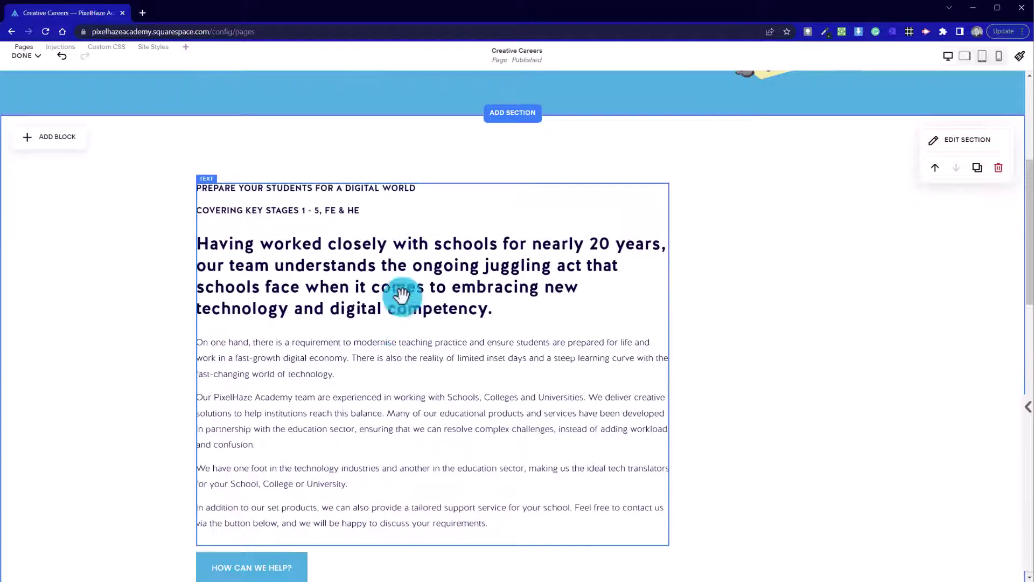
scroll(404, 296, down, 2)
scroll(391, 358, up, 7)
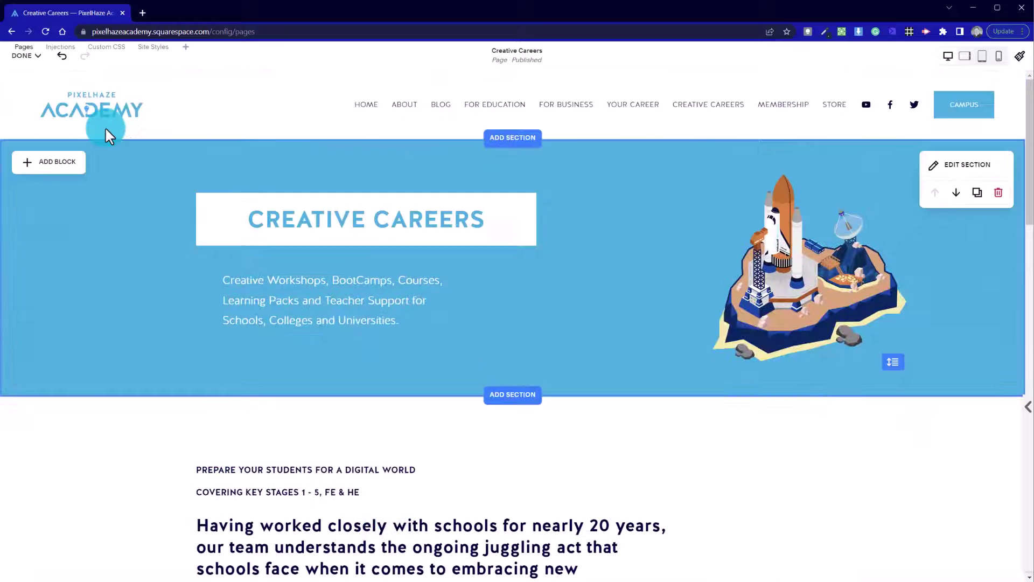
click(23, 55)
click(24, 86)
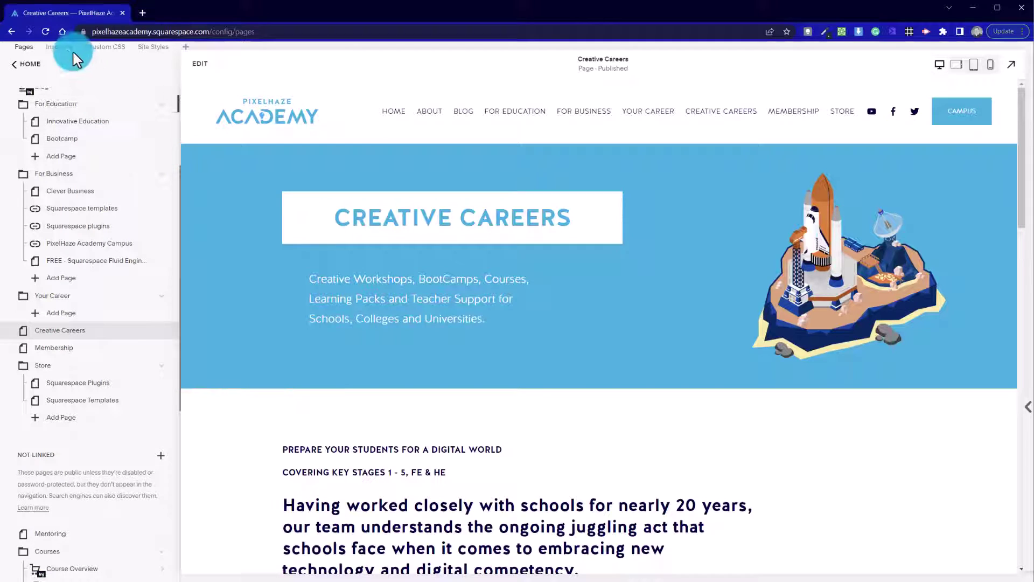
Move Creative Careers into the Your Career folder in the pages list.
click(50, 31)
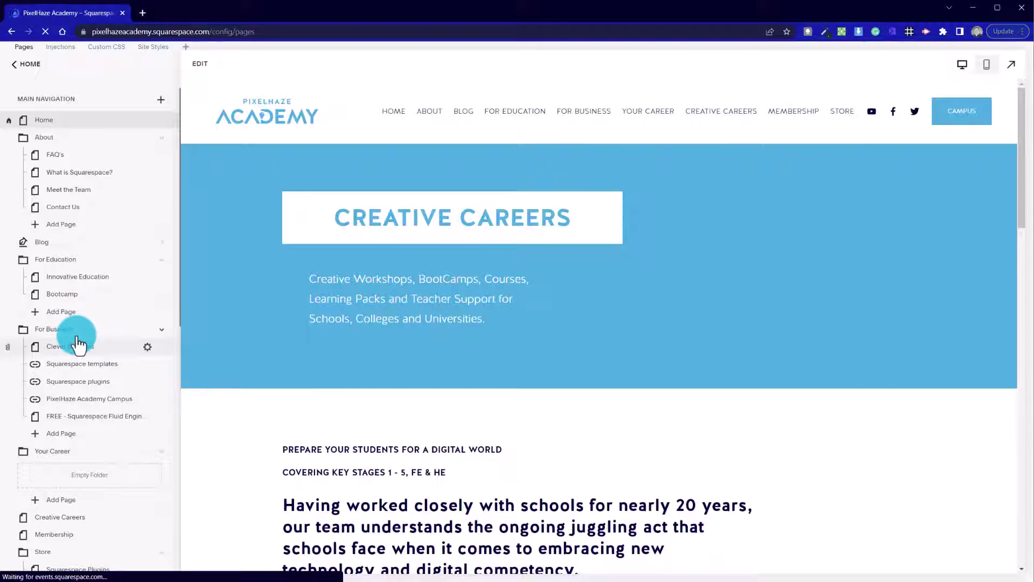
drag(125, 430, 83, 474)
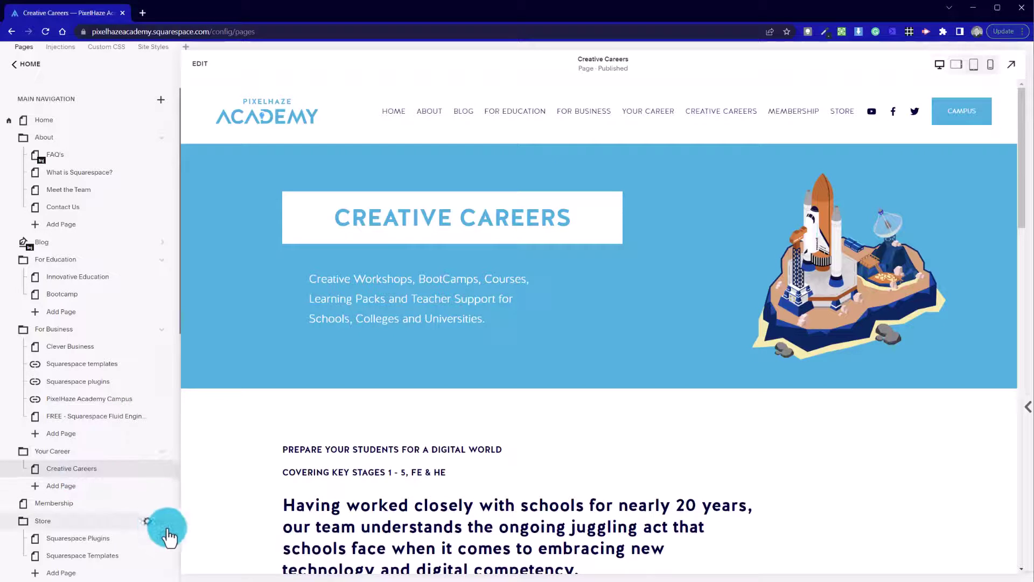
click(108, 465)
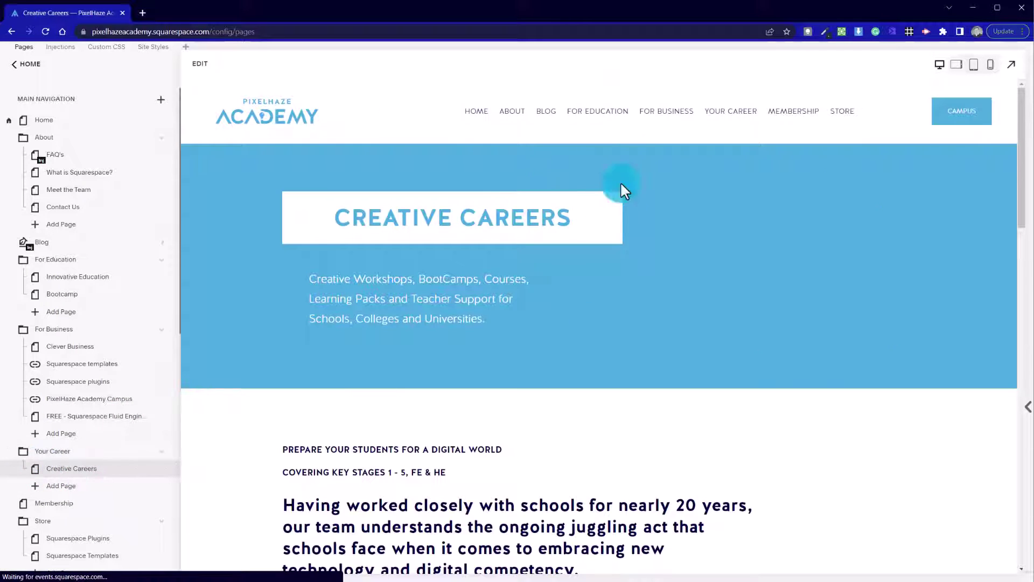
mouse_move(699, 112)
mouse_move(728, 124)
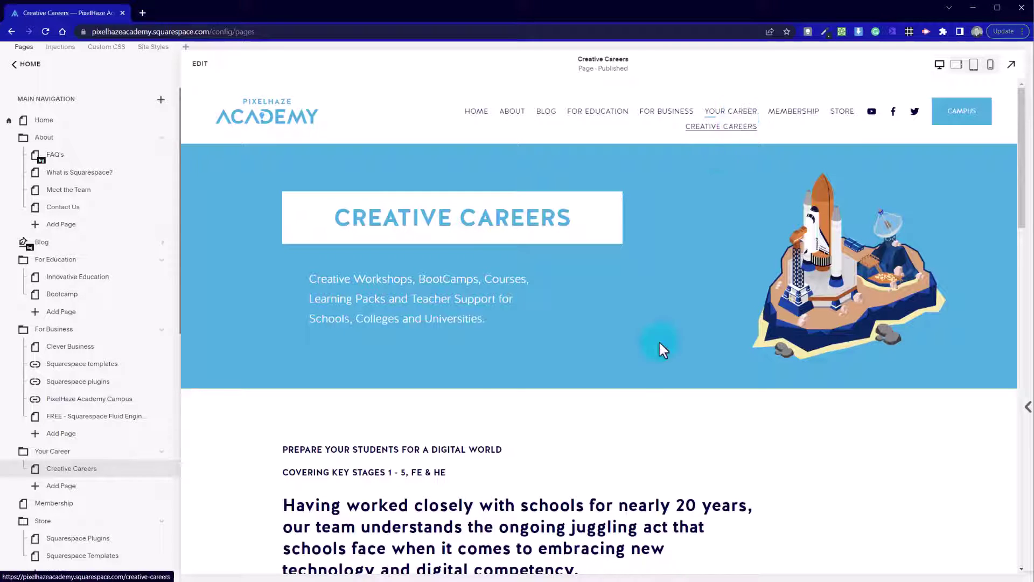
scroll(641, 371, down, 8)
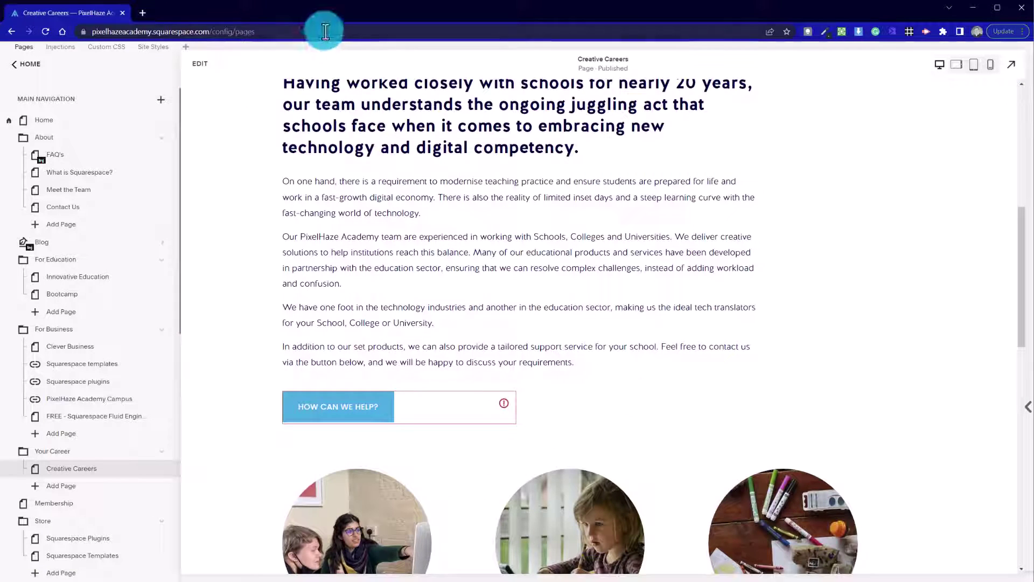
Set the HOW CAN WE HELP? form's storage to Email, entering the recipient's email address.
click(197, 67)
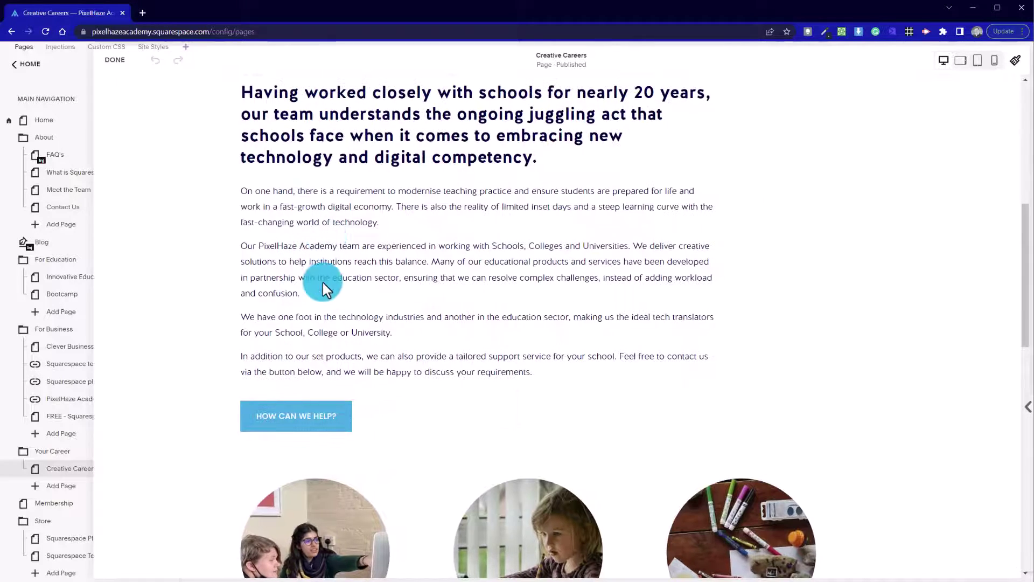
scroll(275, 288, down, 3)
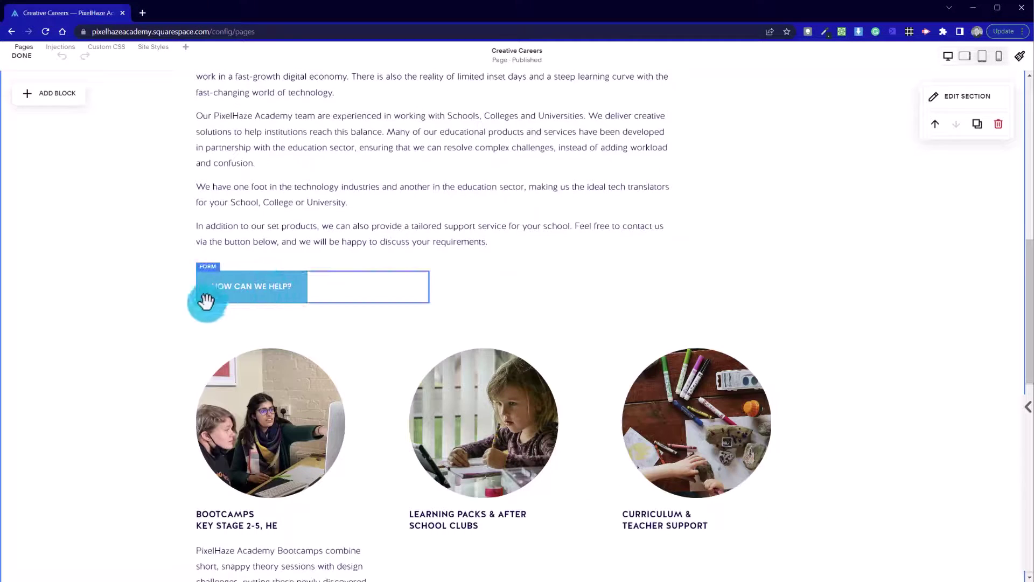
click(240, 290)
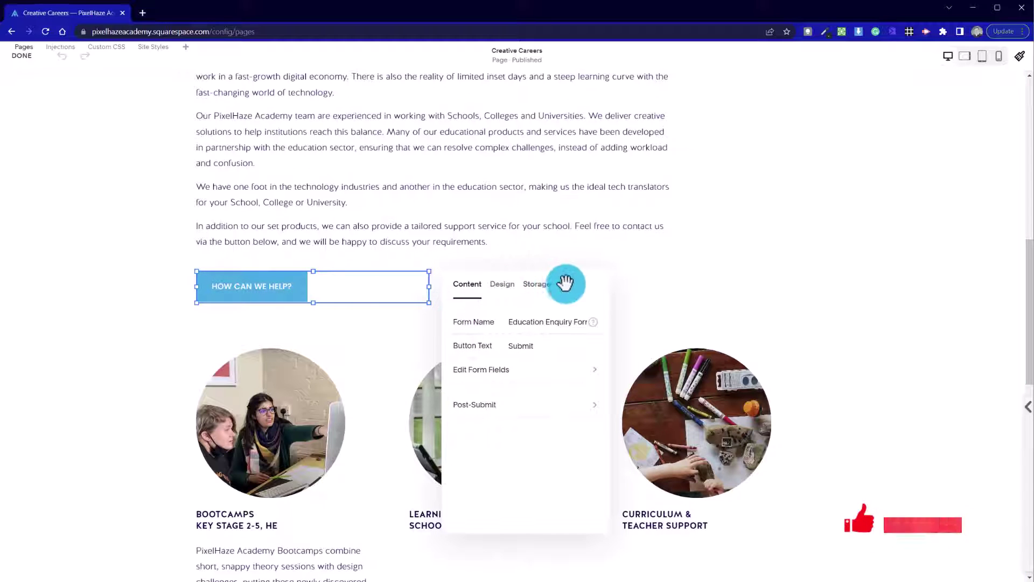
click(425, 227)
click(474, 322)
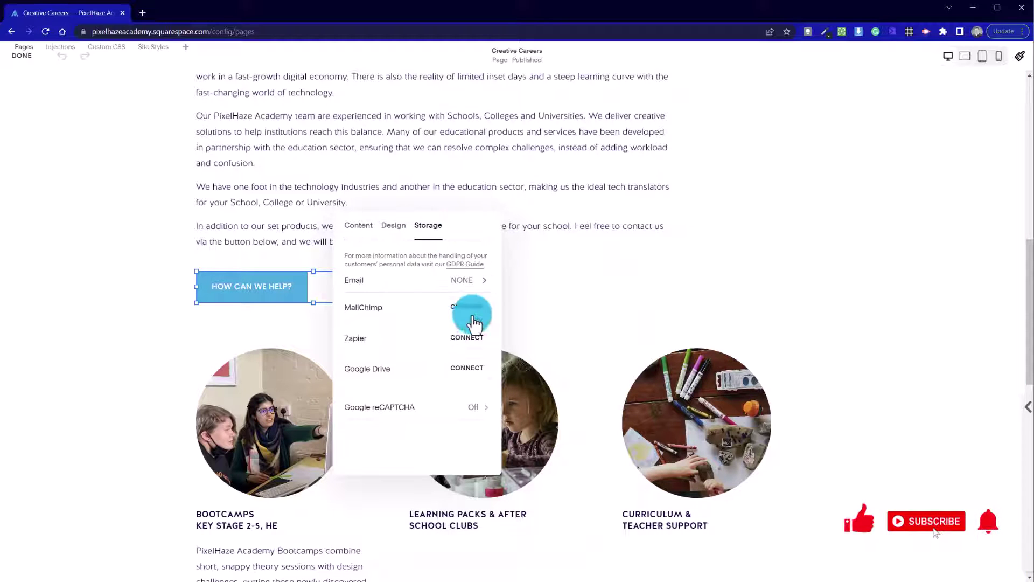
click(484, 286)
click(391, 266)
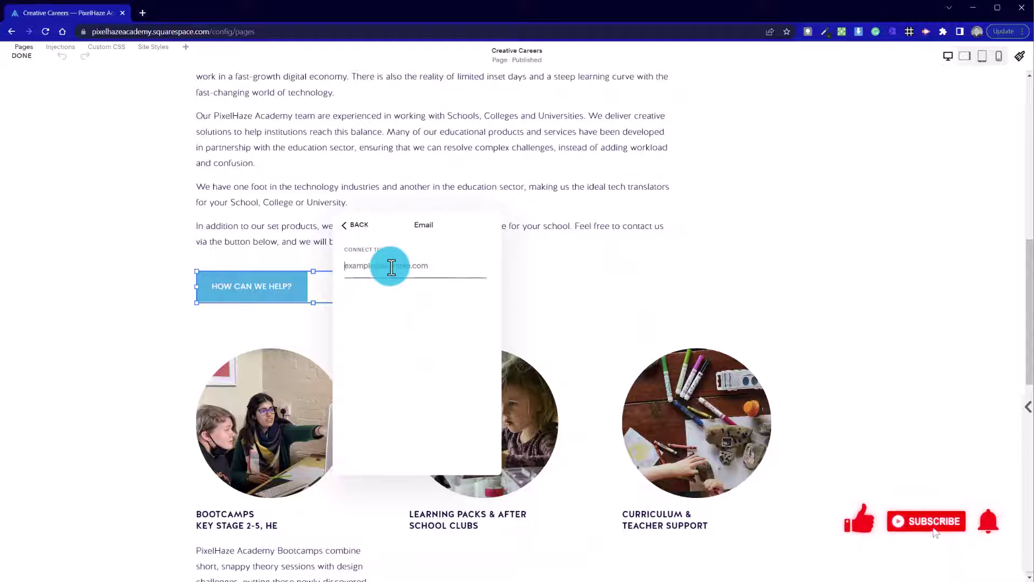
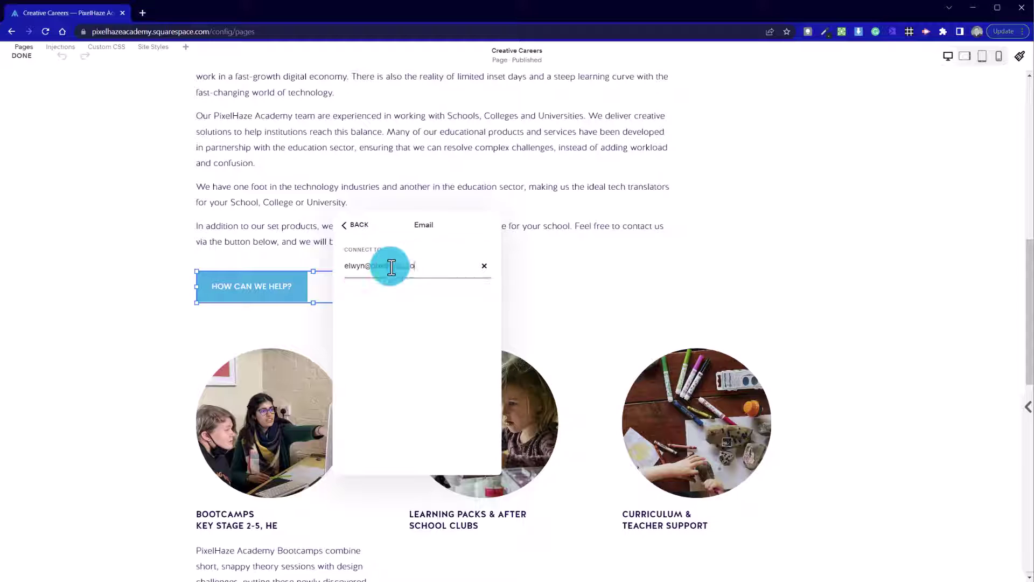
click(349, 225)
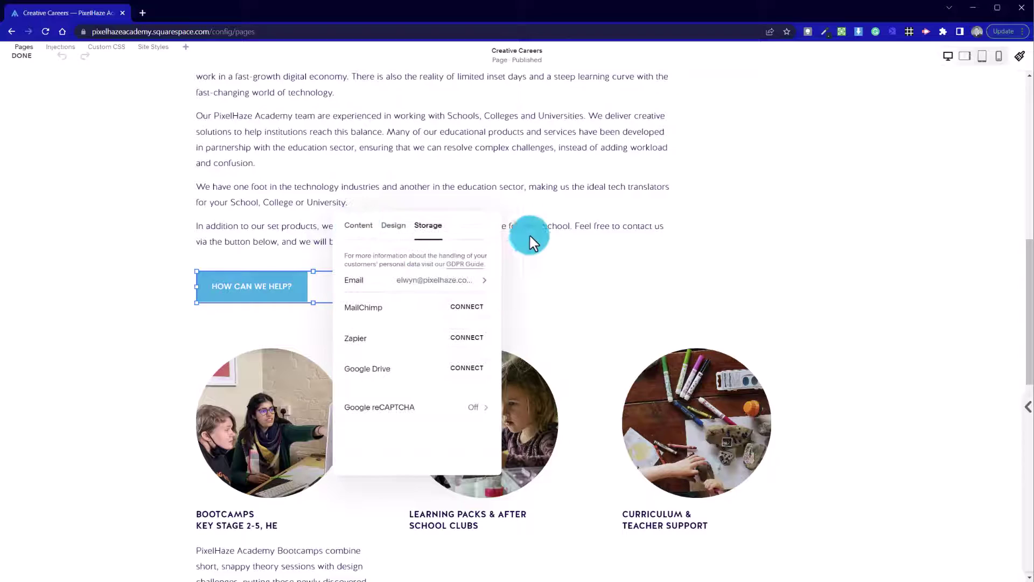
click(568, 277)
scroll(168, 323, up, 2)
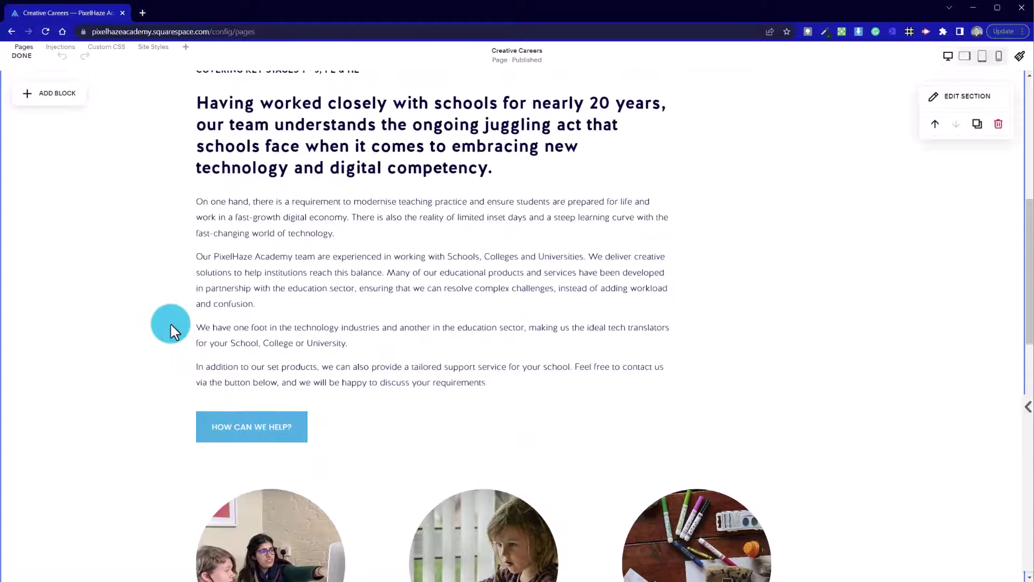
Select the Learning Packs and Curriculum image-and-heading blocks together and delete them.
scroll(169, 322, down, 5)
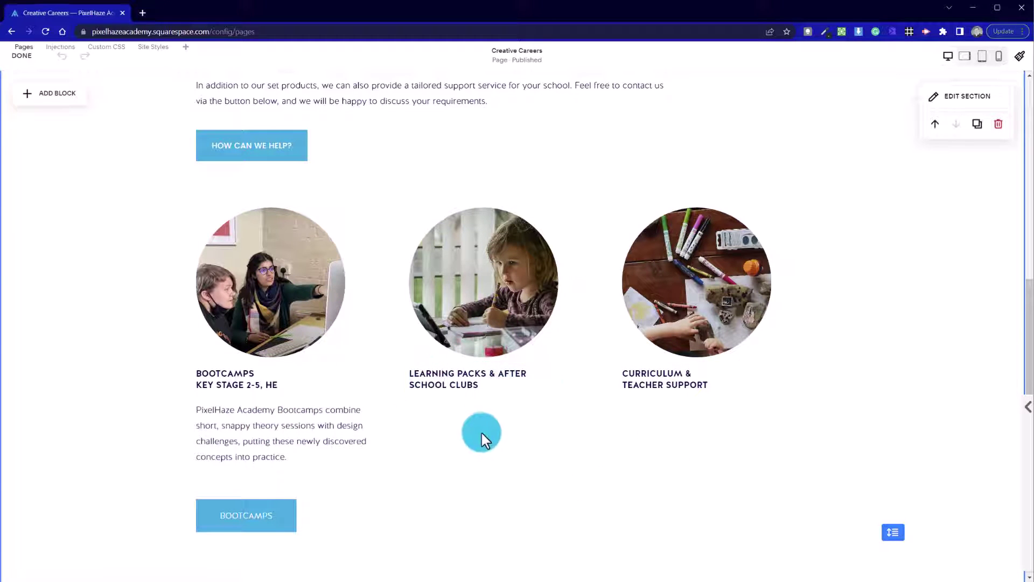
drag(736, 420, 459, 261)
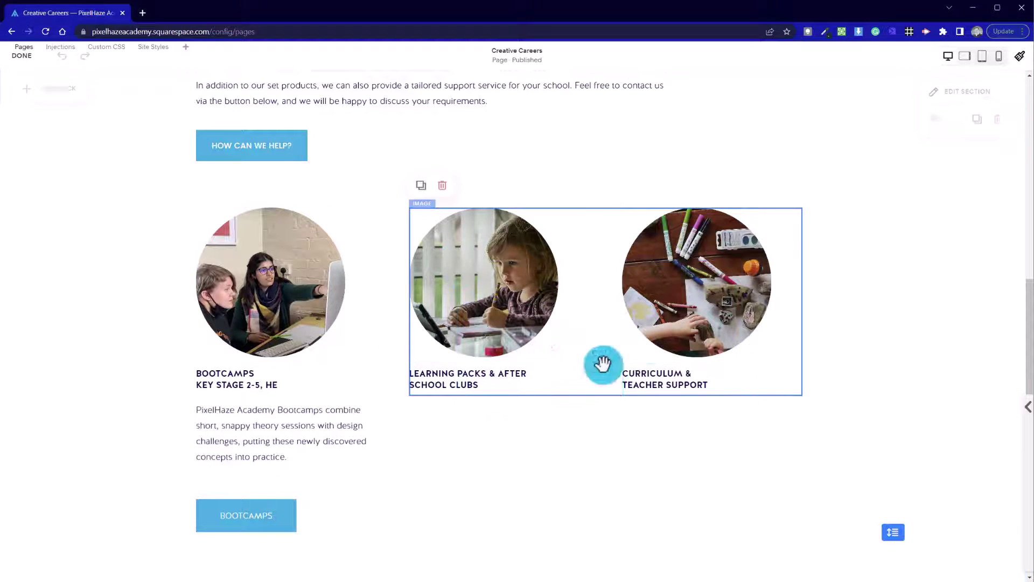
drag(753, 446, 488, 253)
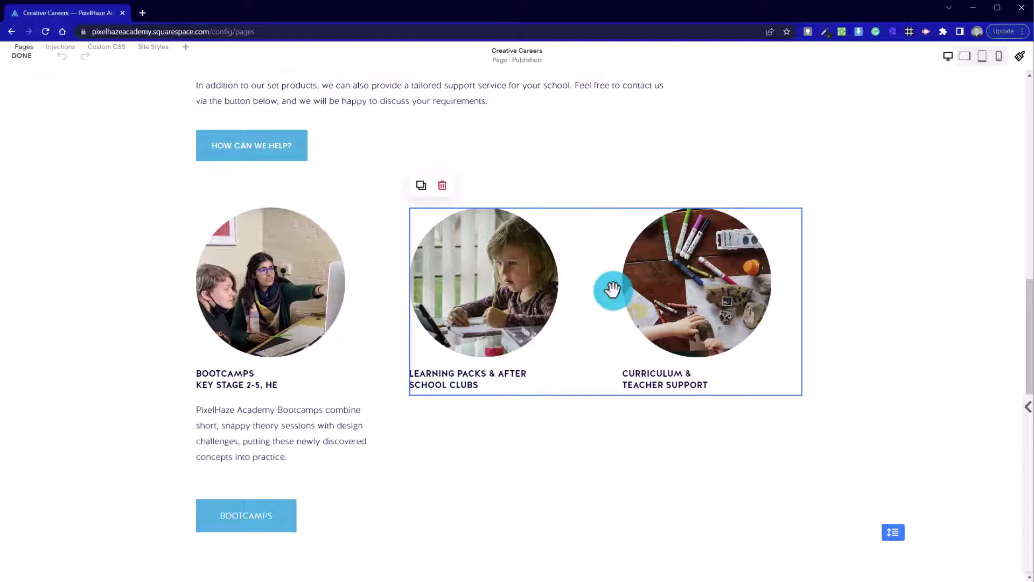
click(443, 186)
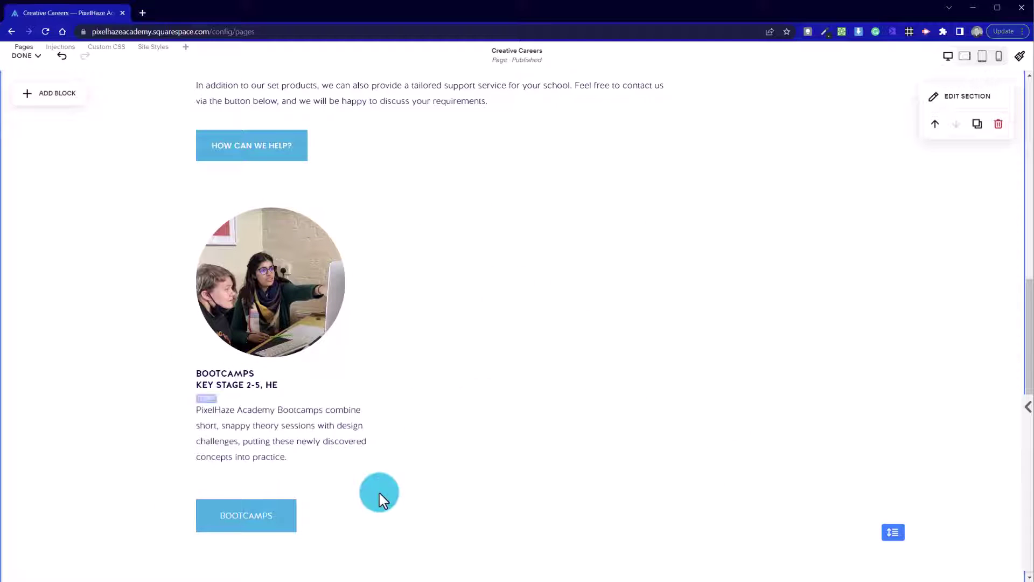
Duplicate the circular Bootcamps image and place the copy beside the original.
drag(310, 386, 236, 238)
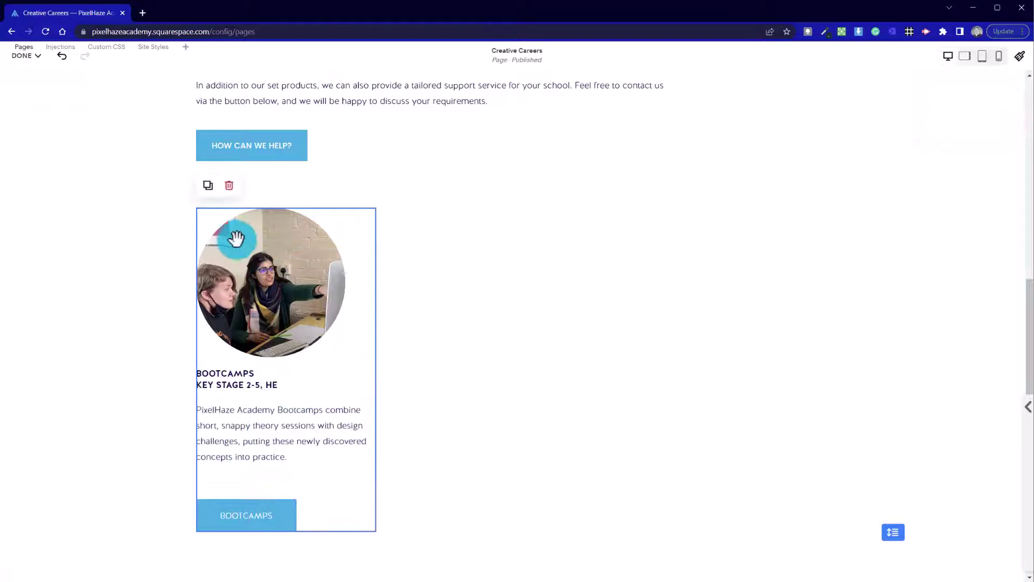
right_click(249, 241)
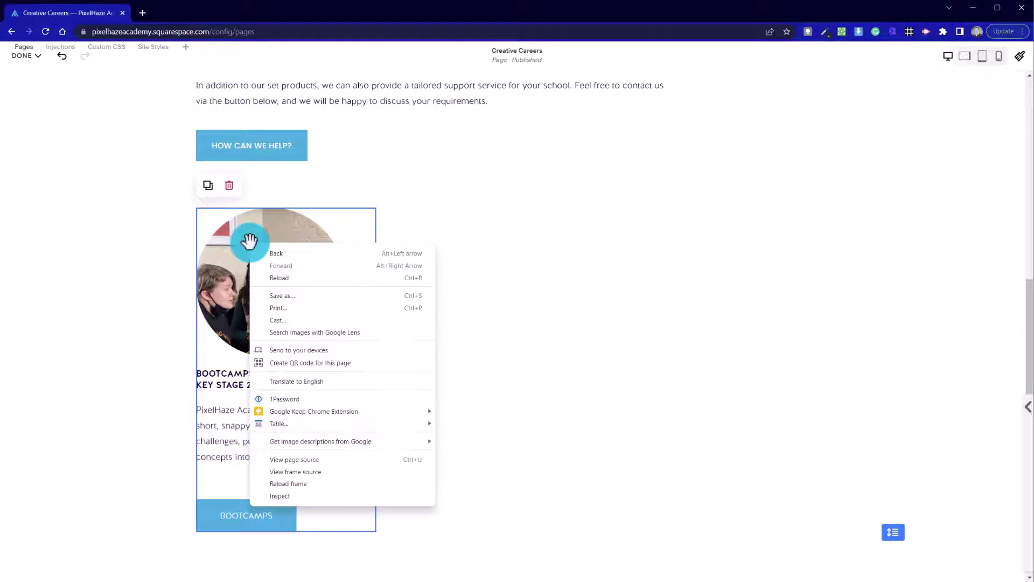
click(353, 185)
click(496, 342)
click(290, 260)
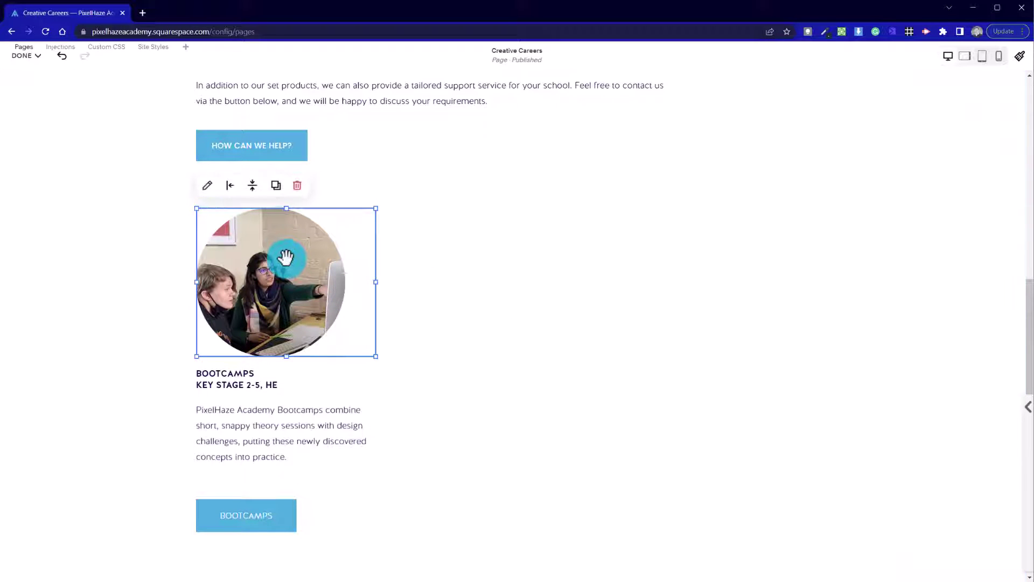
click(276, 187)
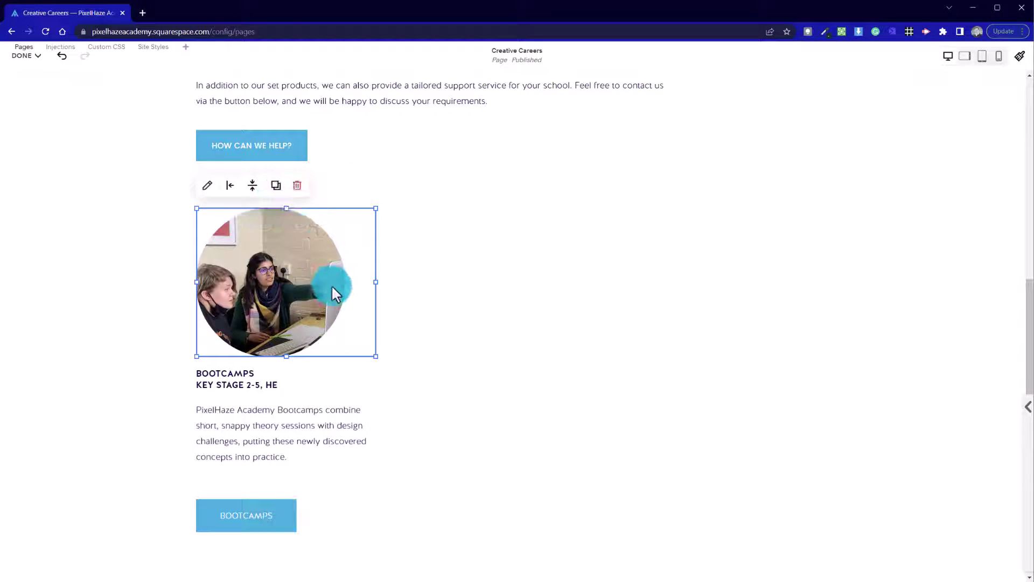
drag(331, 285, 487, 285)
click(550, 425)
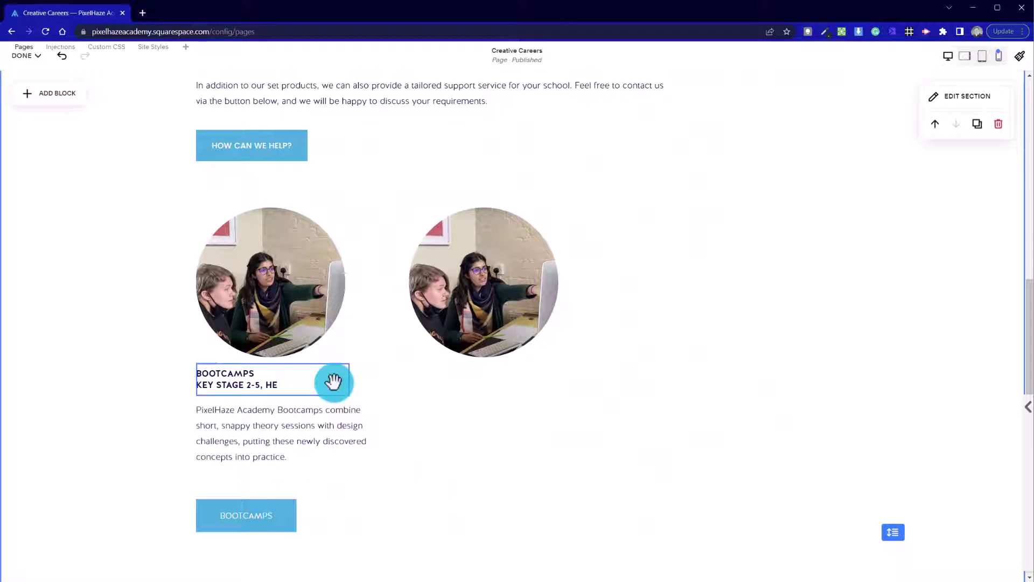
click(303, 290)
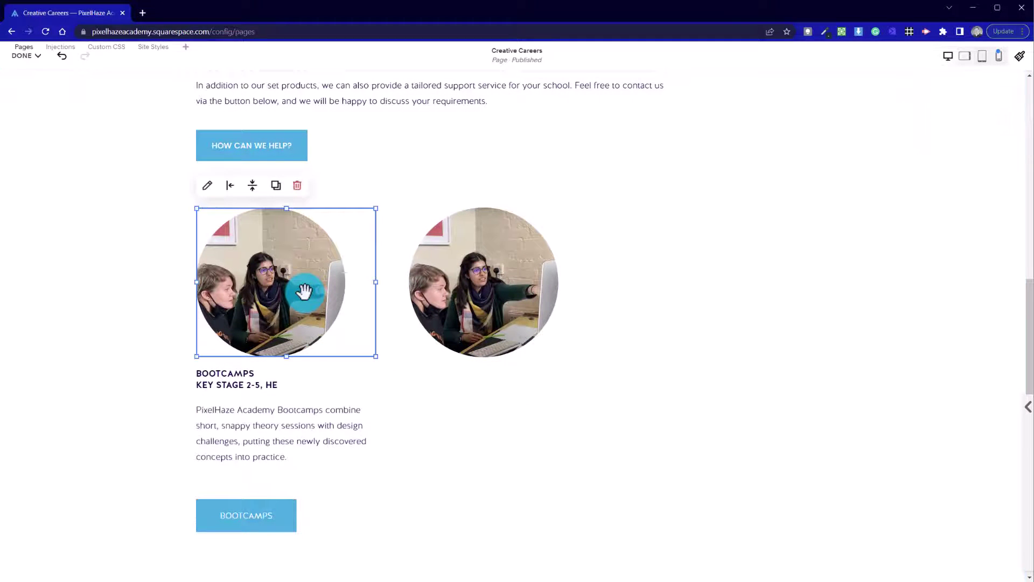
Copy the BOOTCAMPS heading and its paragraph under the second image.
click(254, 382)
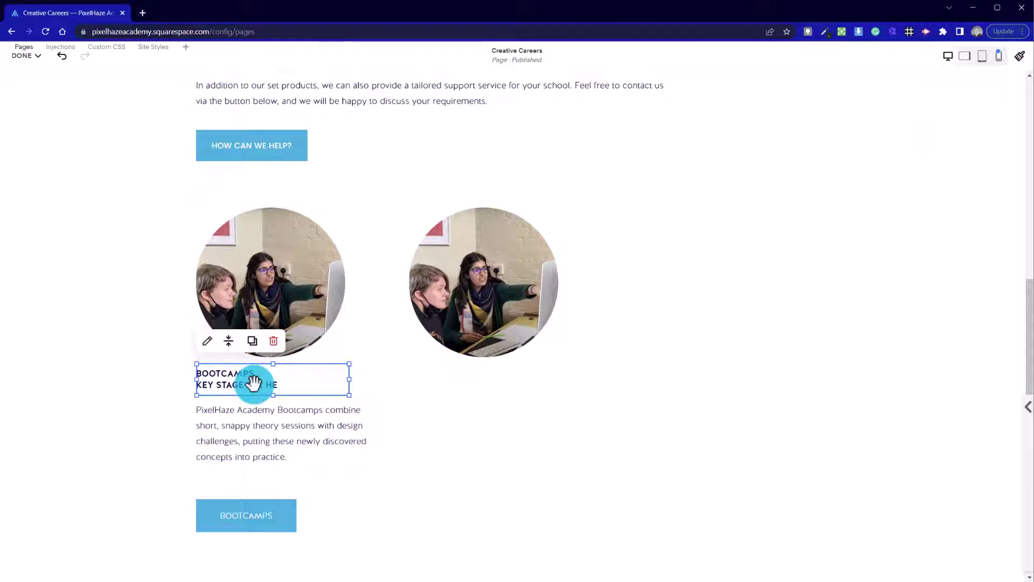
drag(271, 393, 270, 399)
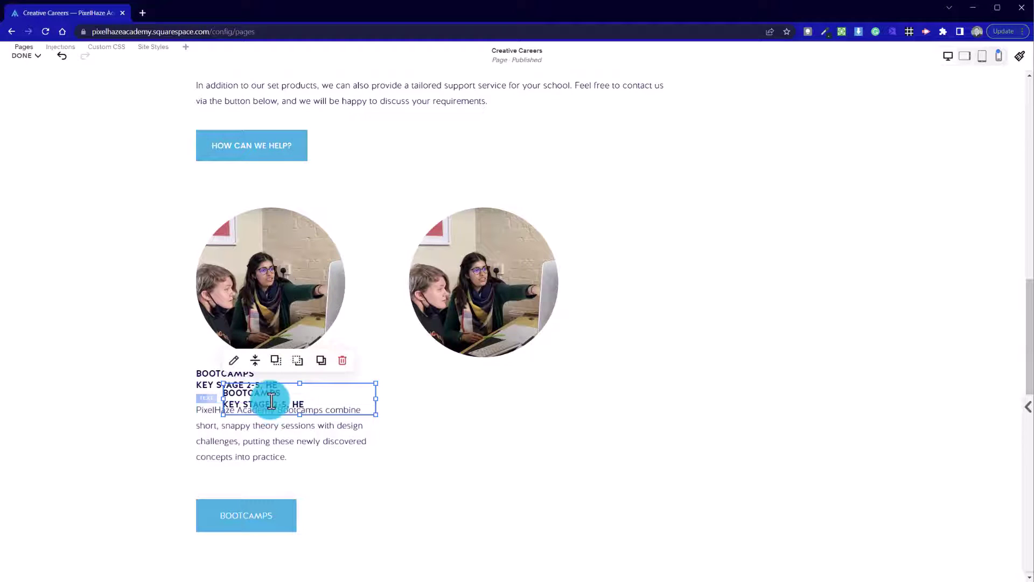
click(370, 409)
drag(337, 389, 521, 388)
click(273, 431)
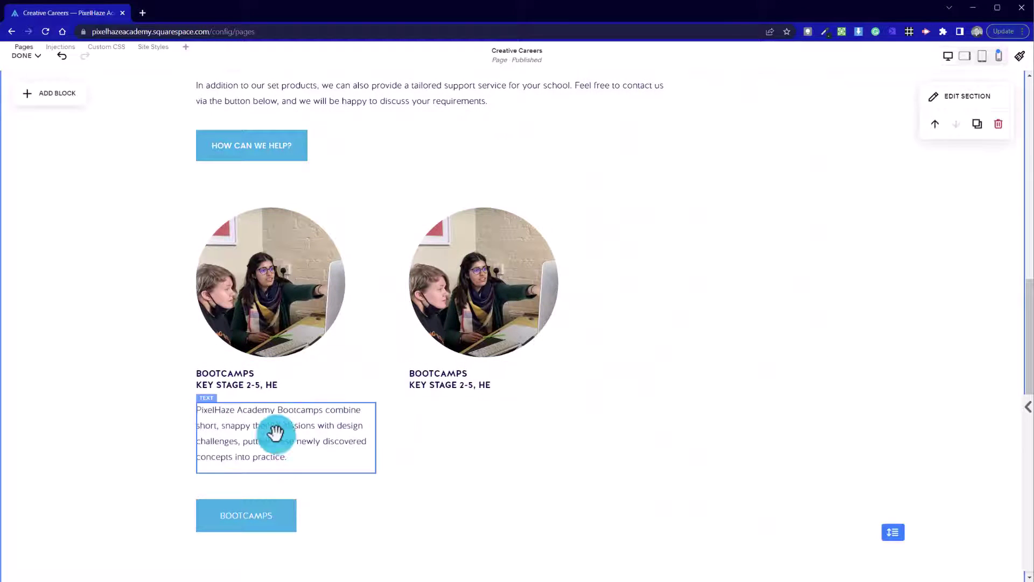
drag(276, 437, 474, 474)
click(670, 450)
click(658, 462)
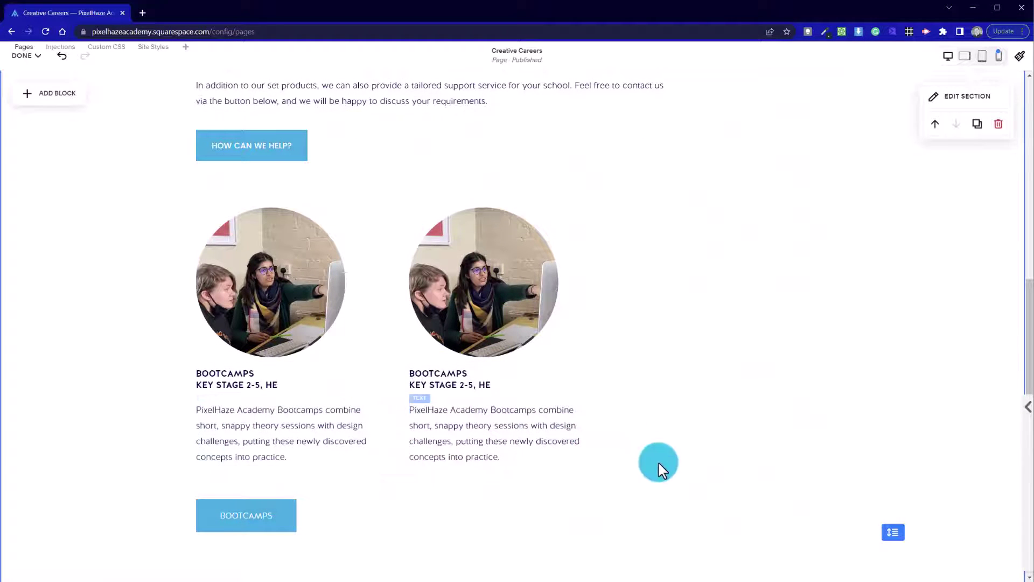
Duplicate the BOOTCAMPS button with Ctrl+D and move it under the second column.
click(279, 522)
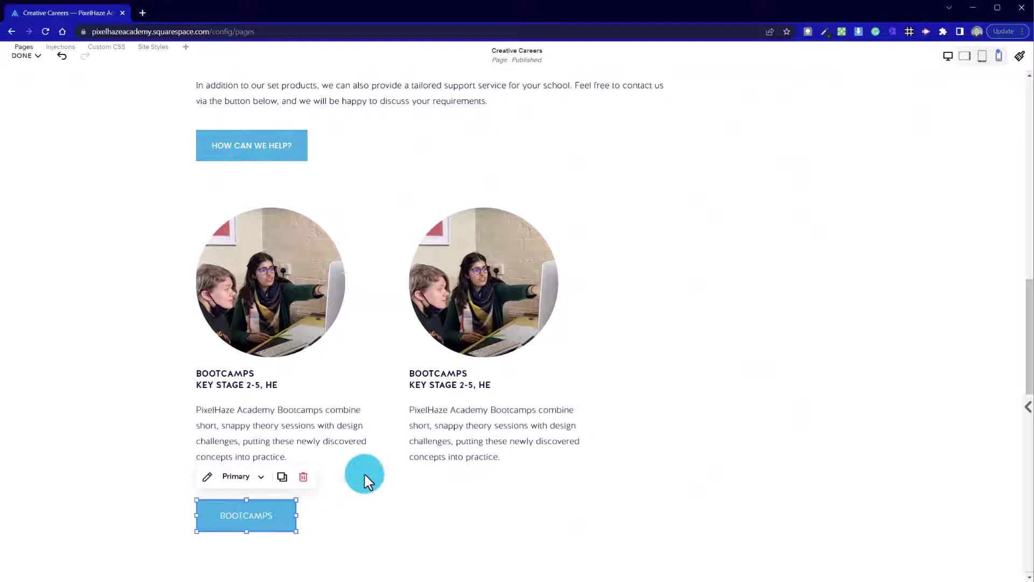
key(ctrl+d)
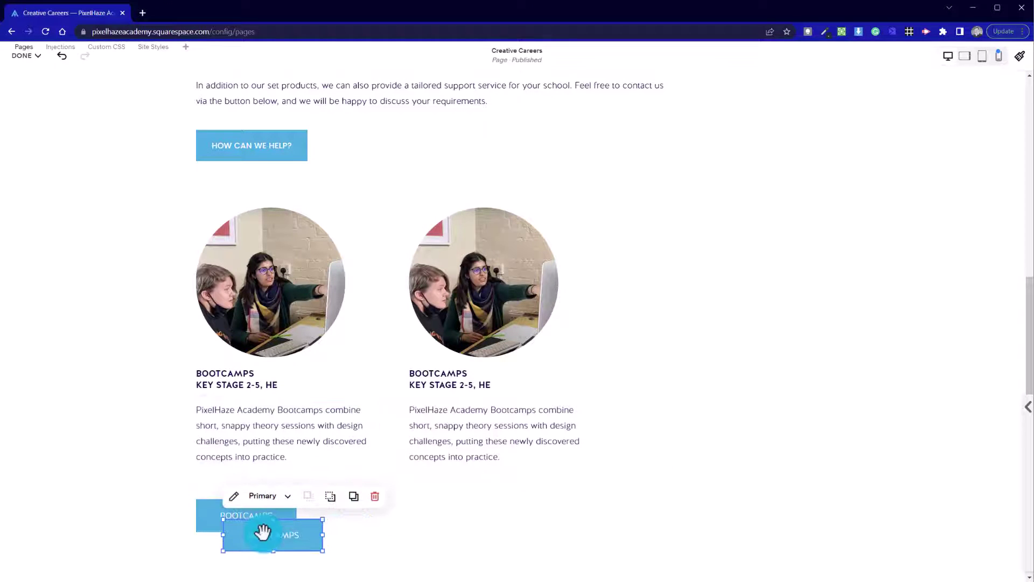
drag(263, 532, 451, 510)
click(645, 533)
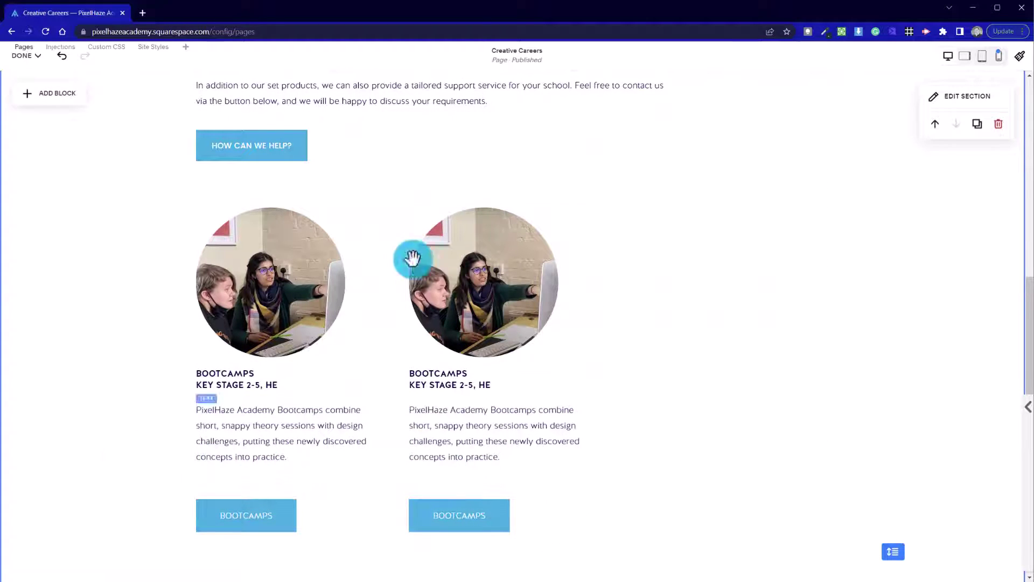
Duplicate the second column's image, heading, text and button into a third column on the right.
scroll(400, 261, up, 10)
scroll(305, 397, down, 5)
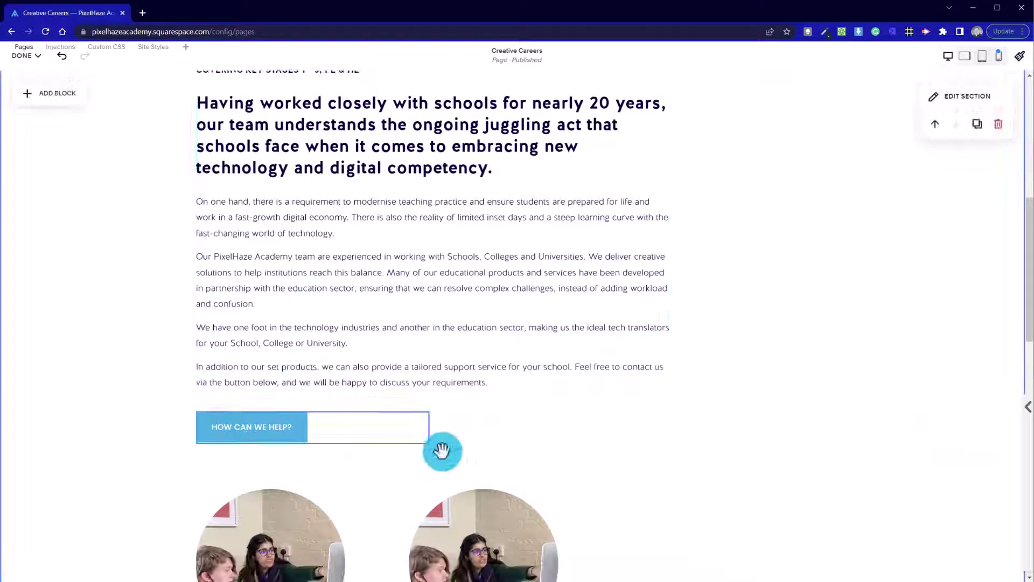
scroll(441, 451, down, 5)
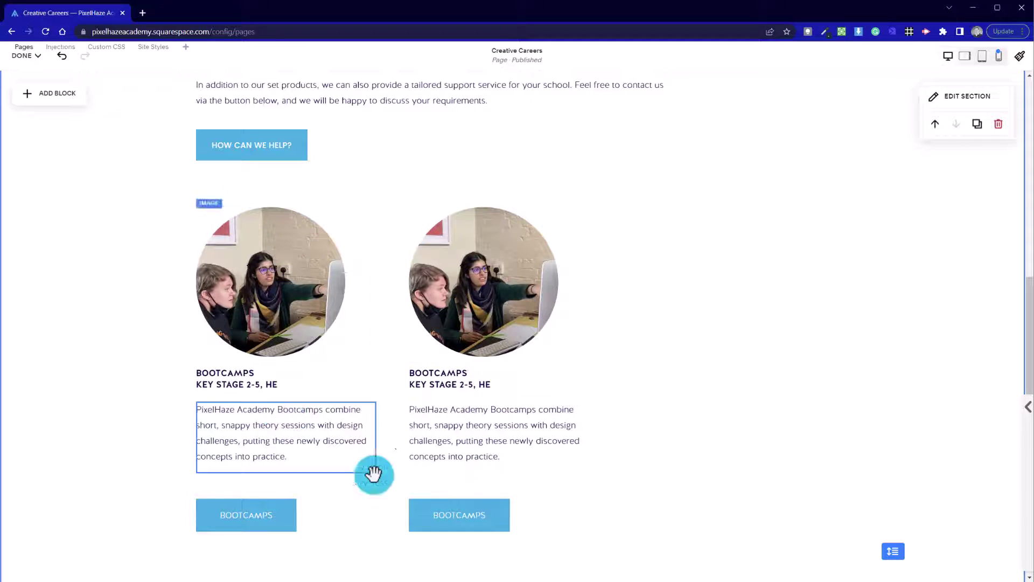
drag(647, 549, 443, 208)
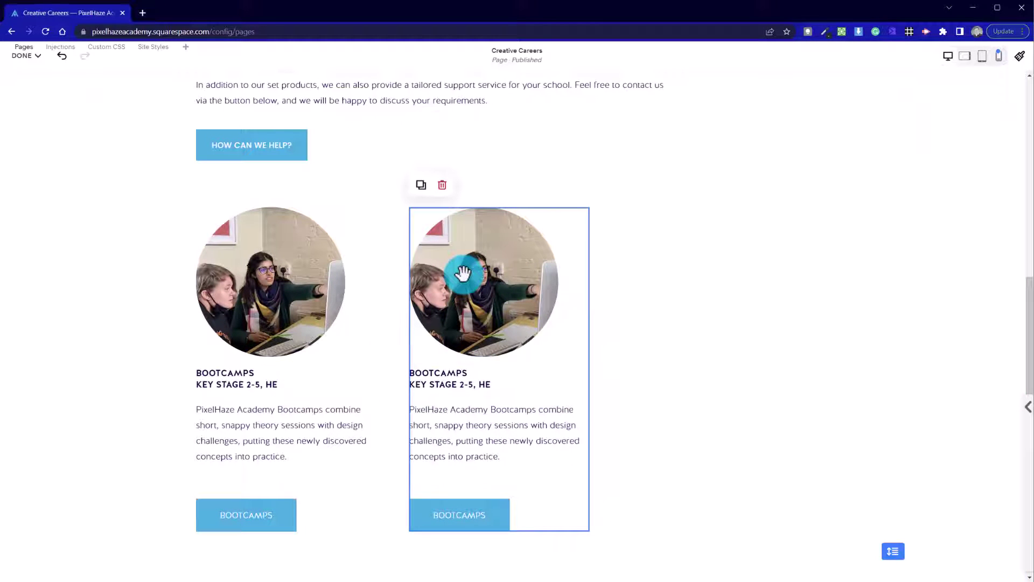
click(421, 185)
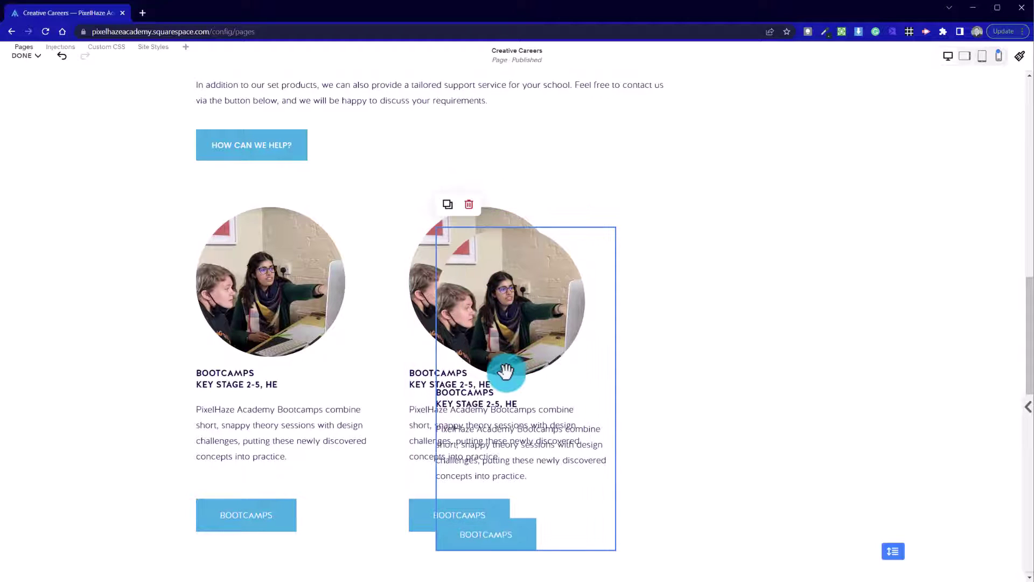
drag(504, 369, 686, 293)
click(877, 325)
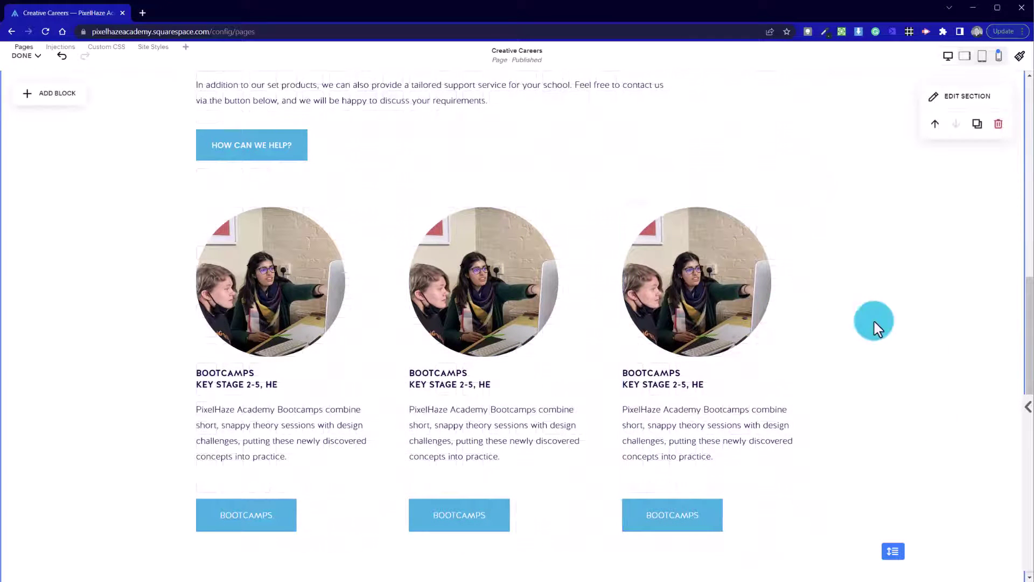
scroll(458, 528, down, 5)
scroll(462, 531, up, 5)
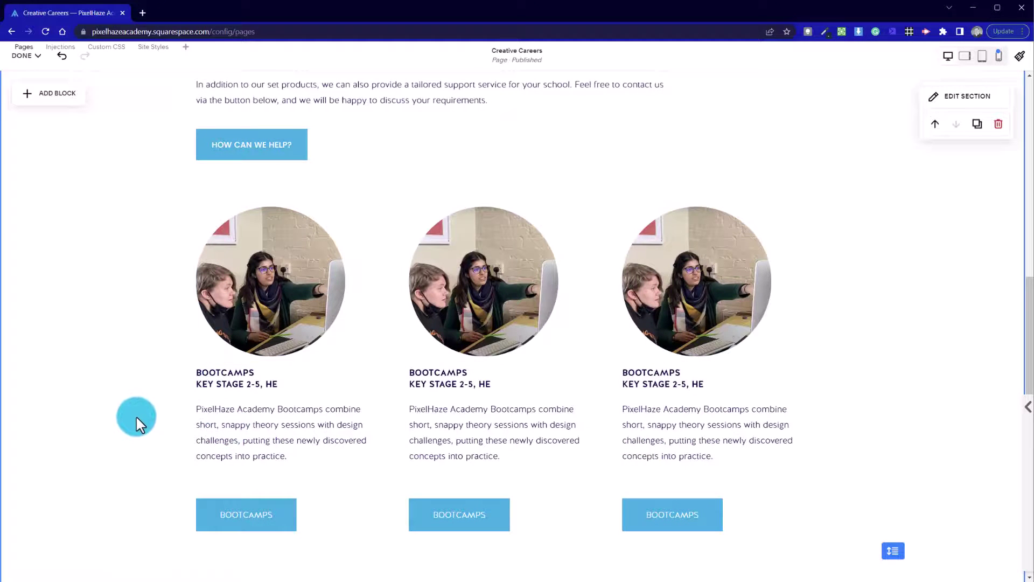
scroll(144, 424, down, 5)
scroll(260, 393, up, 5)
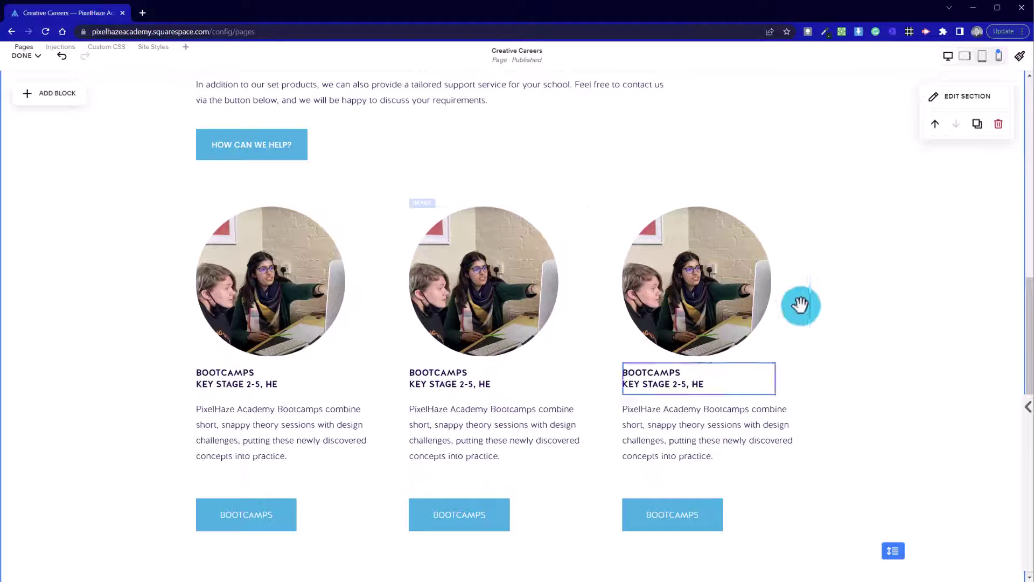
click(723, 476)
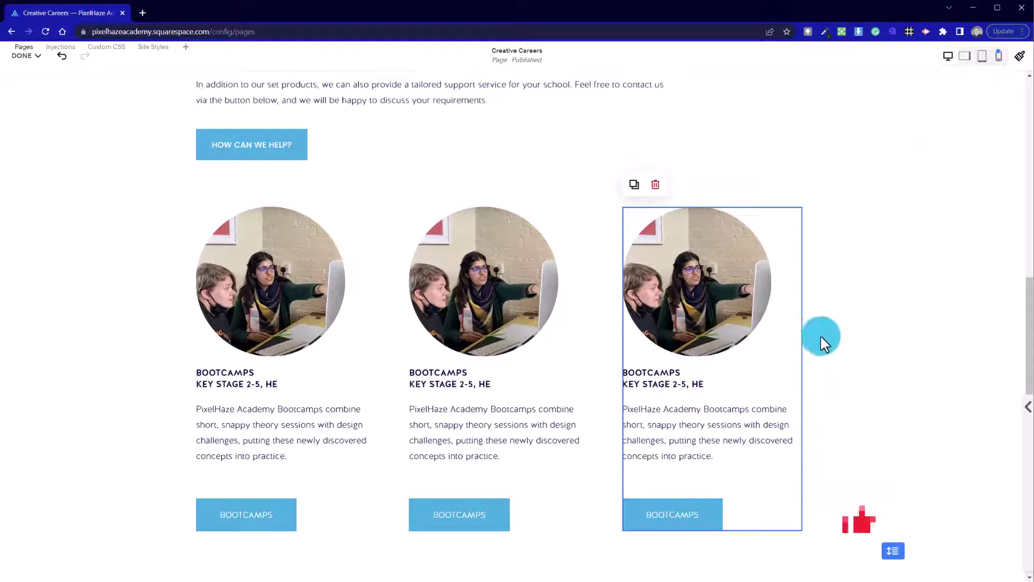
click(668, 329)
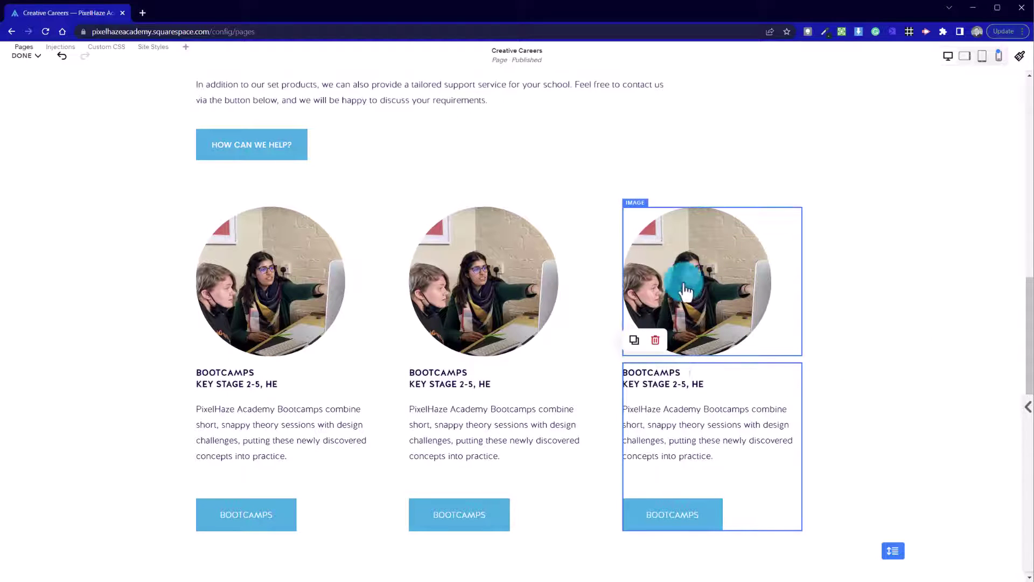
click(671, 405)
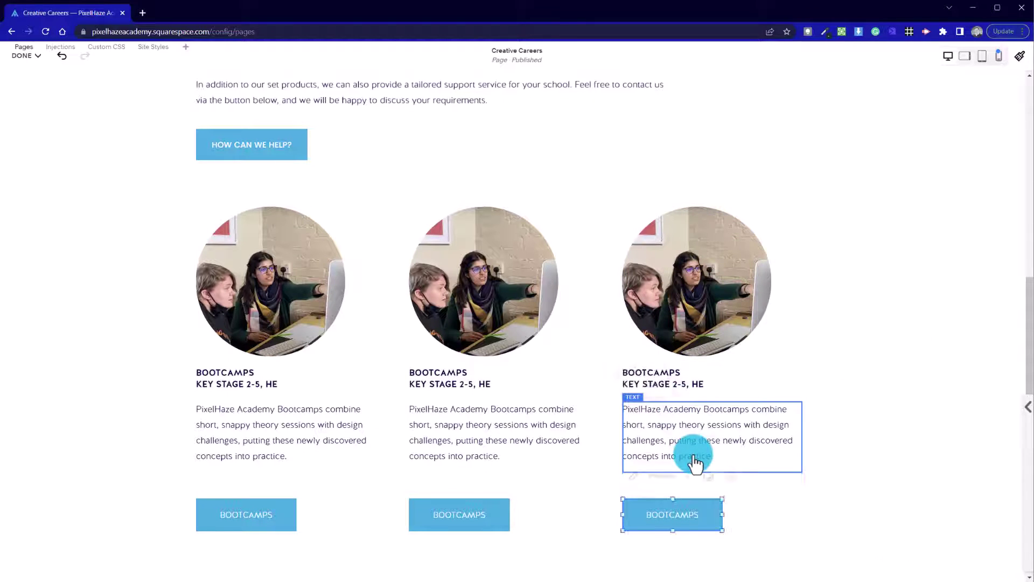
click(691, 524)
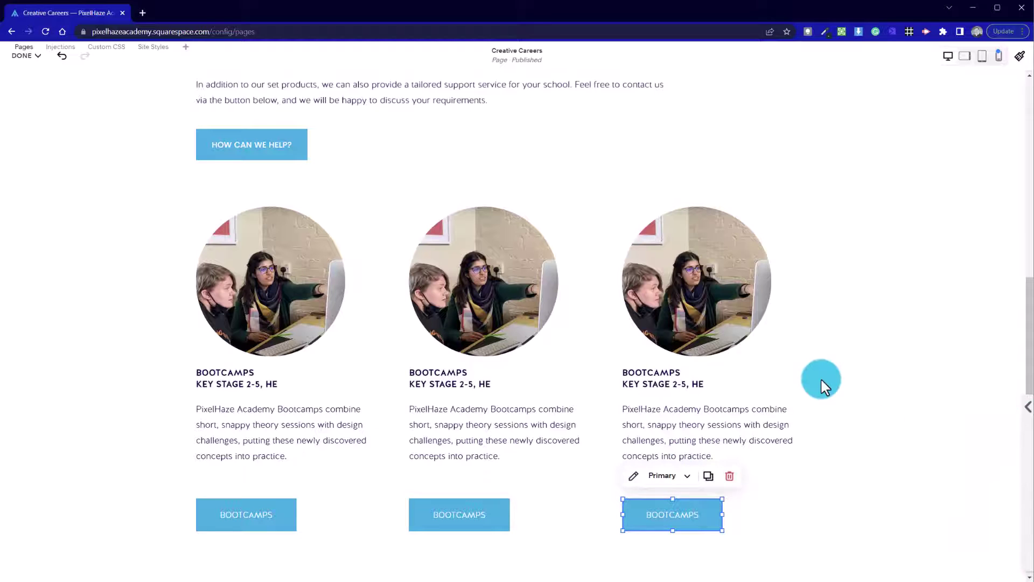
click(812, 531)
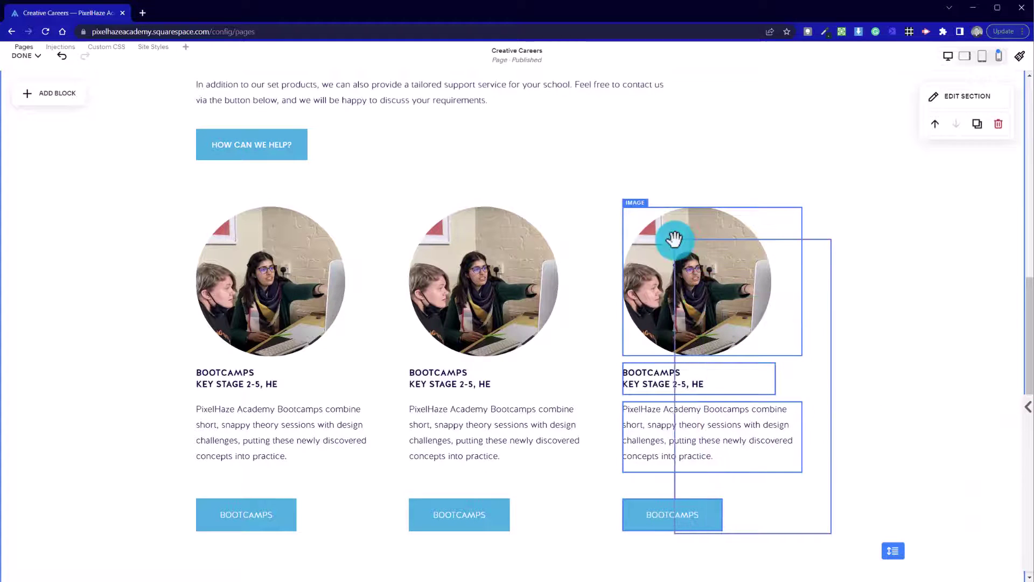
click(784, 306)
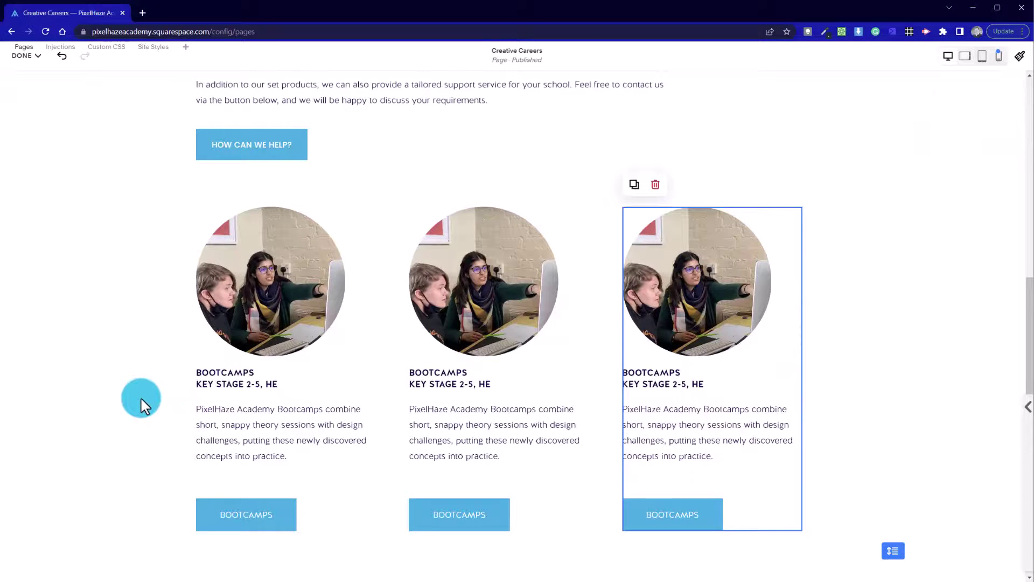
scroll(142, 400, down, 5)
scroll(142, 400, up, 5)
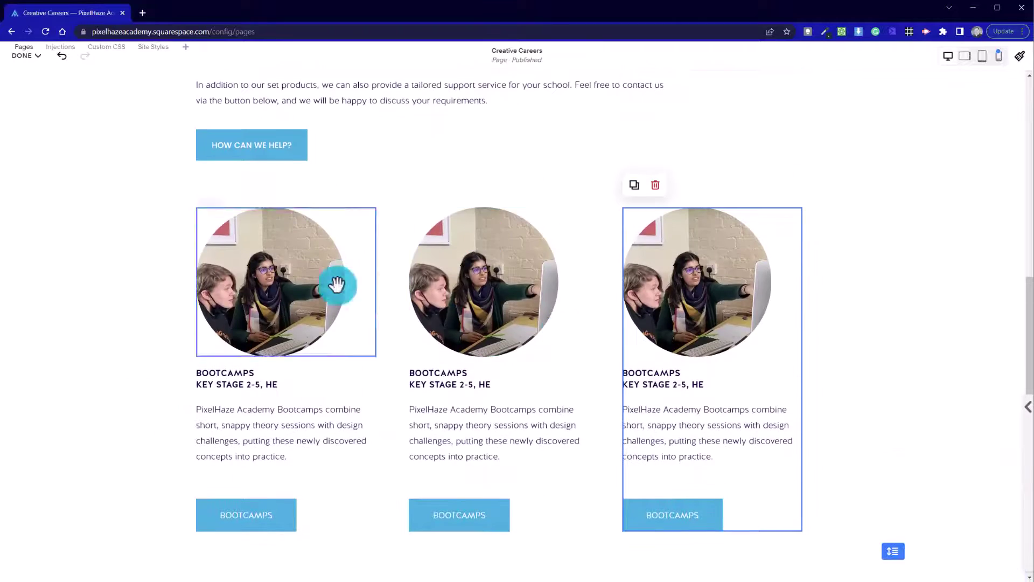
scroll(428, 387, up, 12)
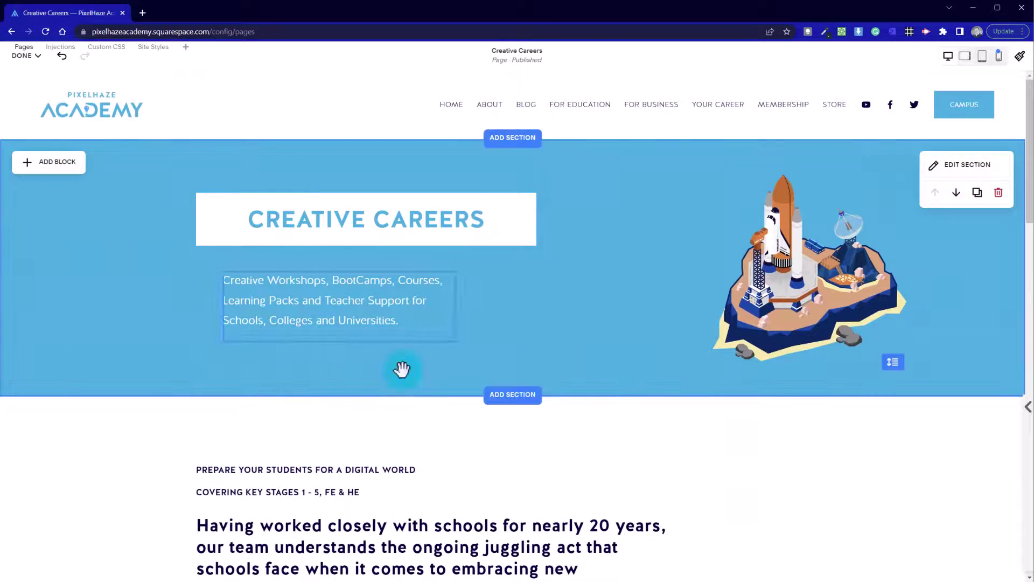
Save the Creative Careers page edits and scroll the preview to check the three Bootcamps cards.
click(38, 56)
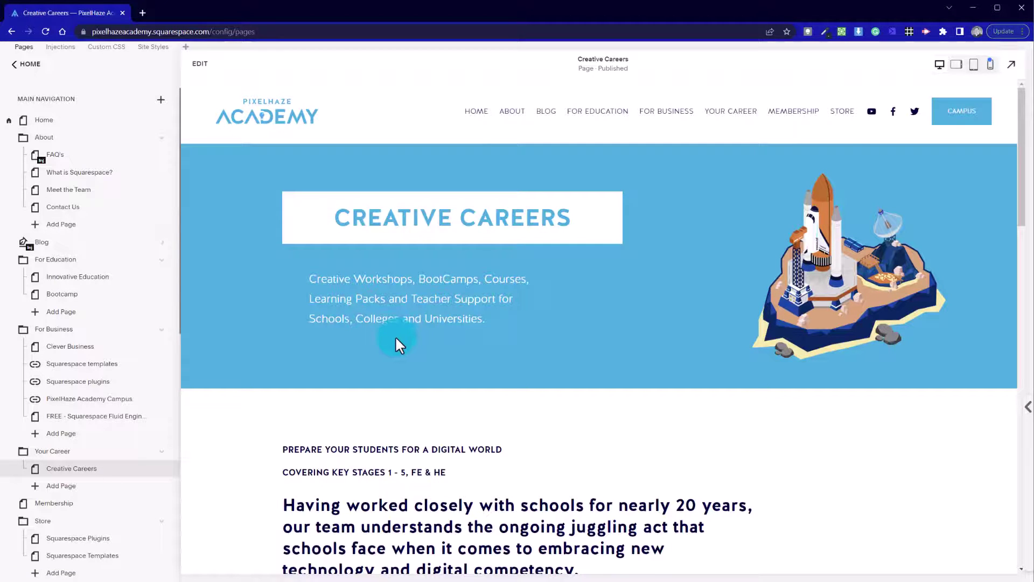
scroll(391, 340, down, 10)
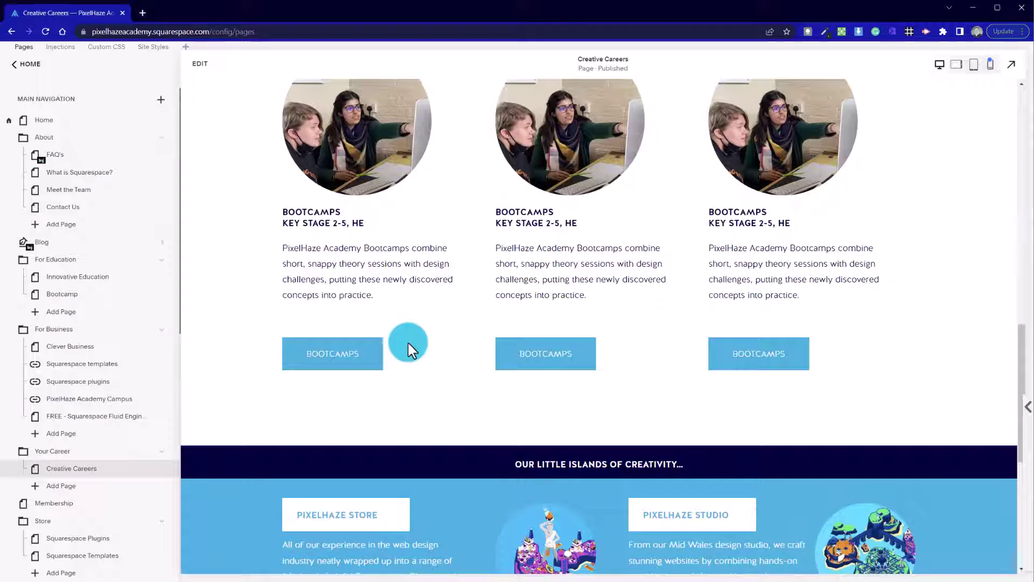